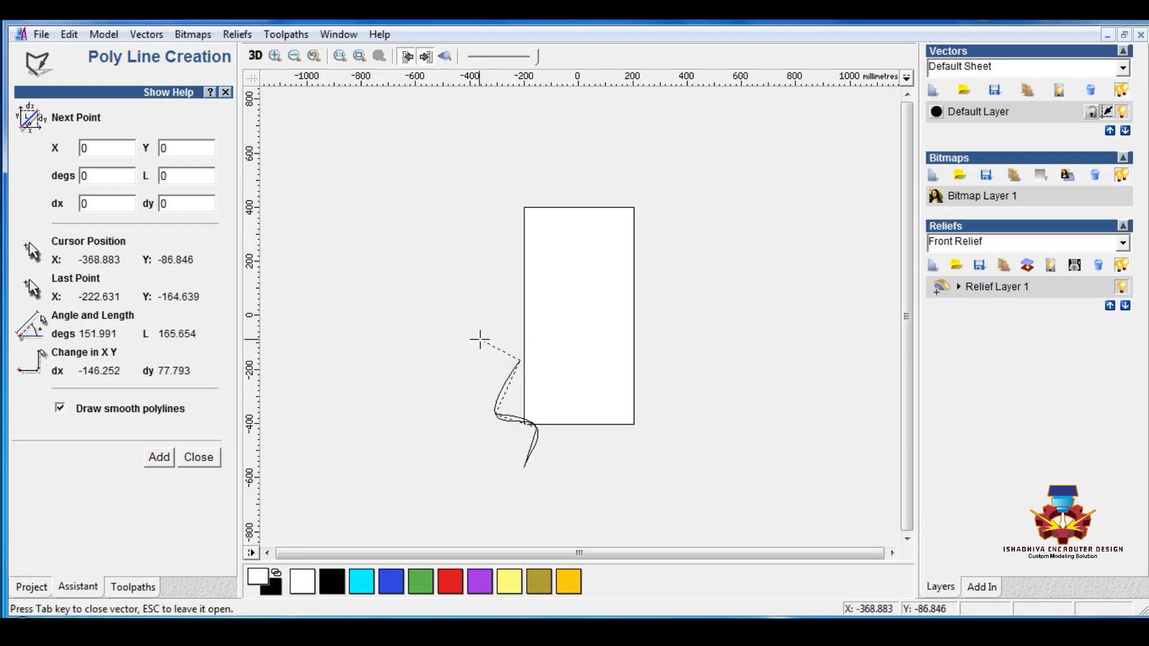
- Continue the smooth wavy polyline upward beside the artwork's left edge to about Y 580 mm and leave it open
click(486, 339)
click(499, 291)
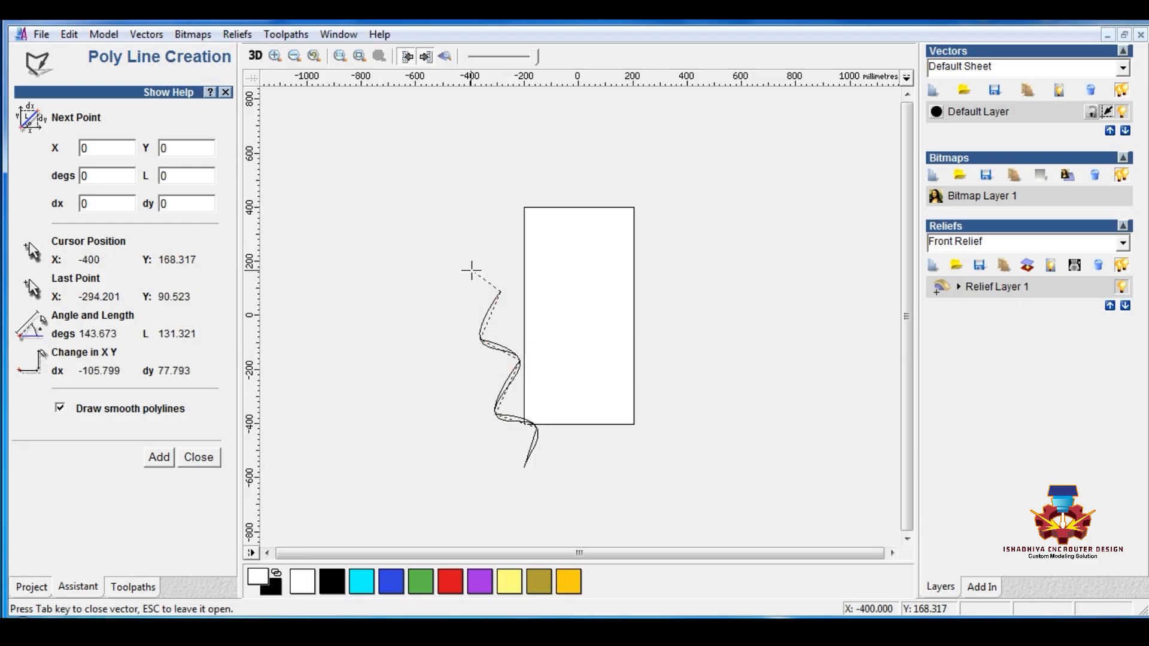
click(470, 266)
click(493, 232)
click(459, 211)
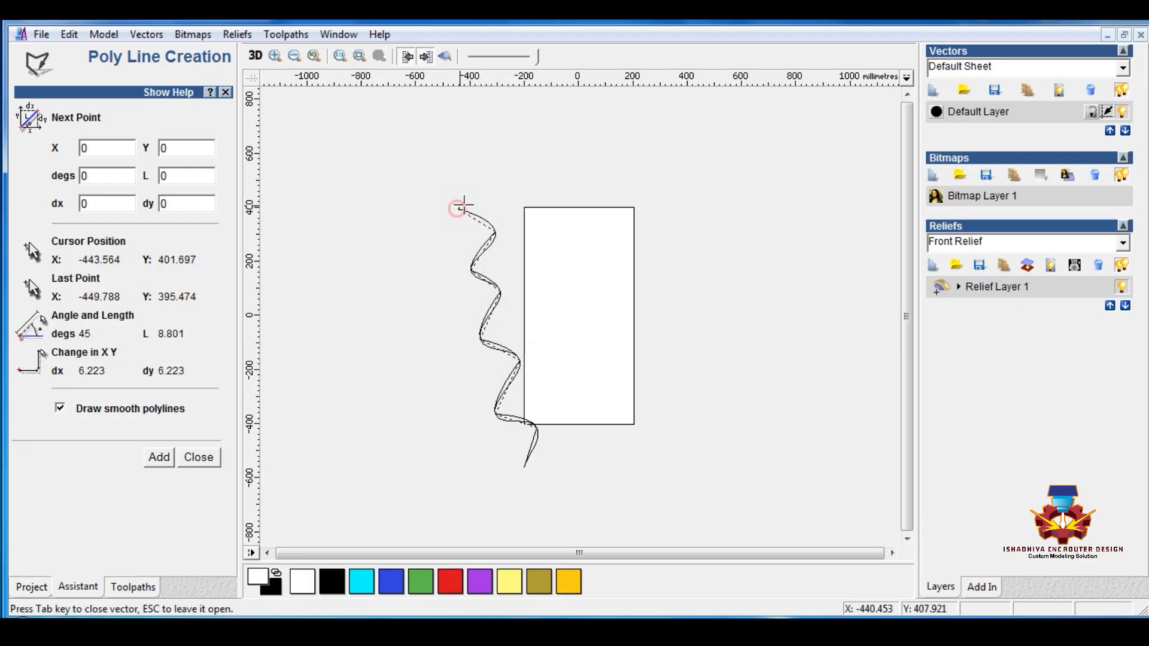
click(496, 177)
click(456, 159)
key(Escape)
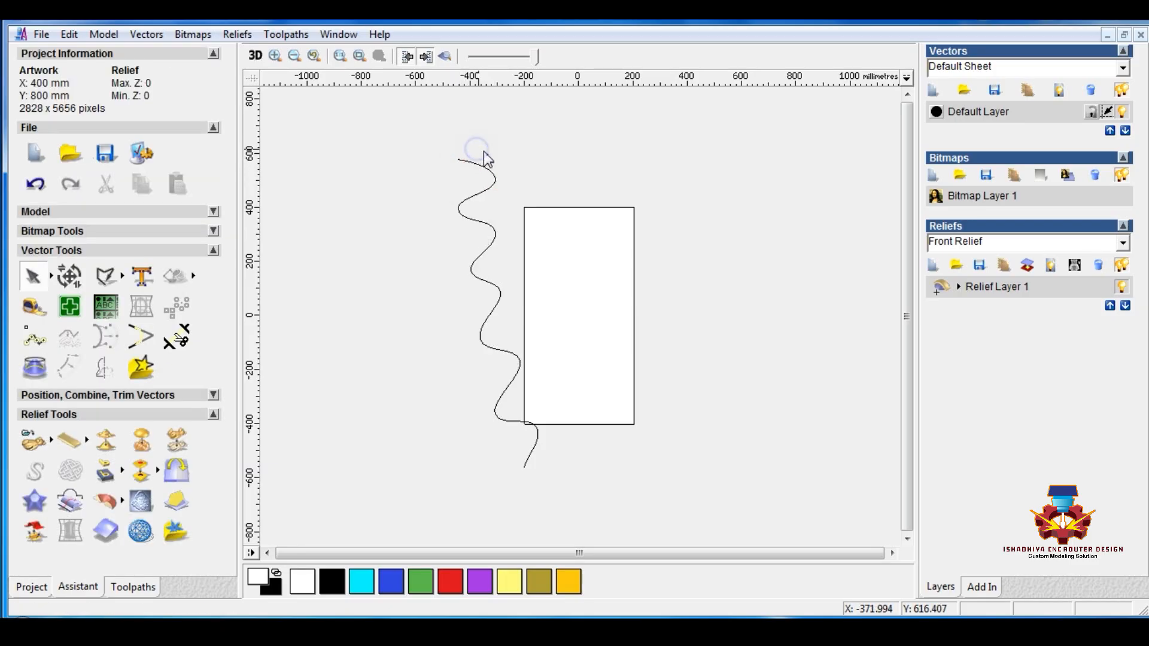
- Stretch the wavy polyline downward to about 1304 mm high and shift it slightly up so it extends past both ends of the artwork
click(534, 453)
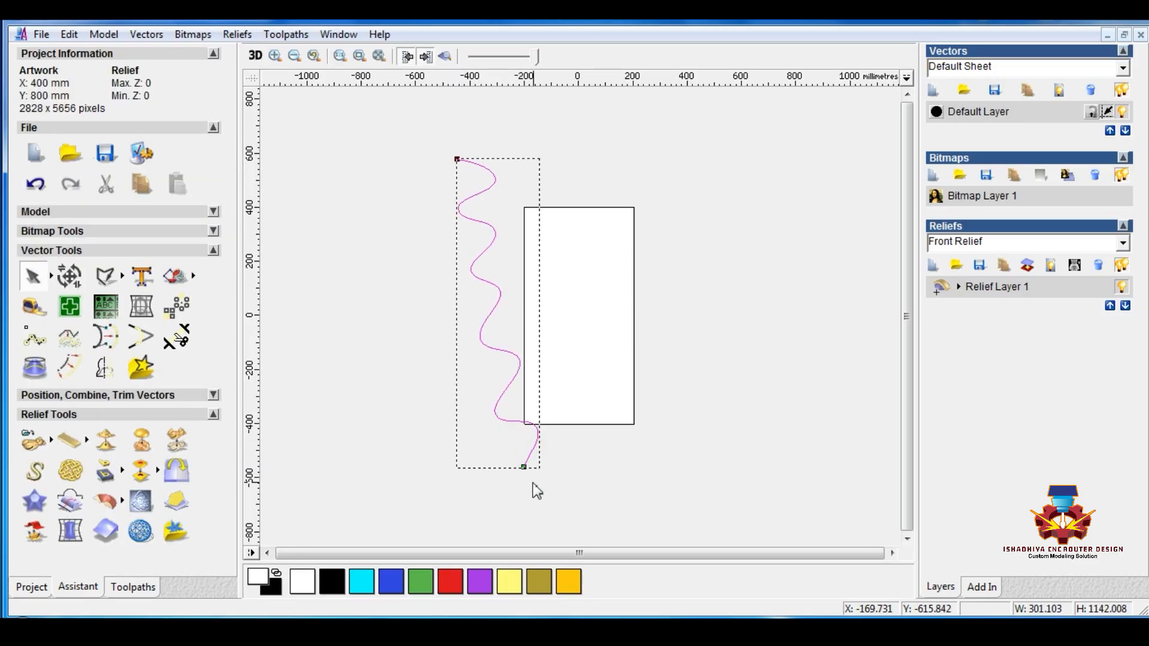
click(524, 464)
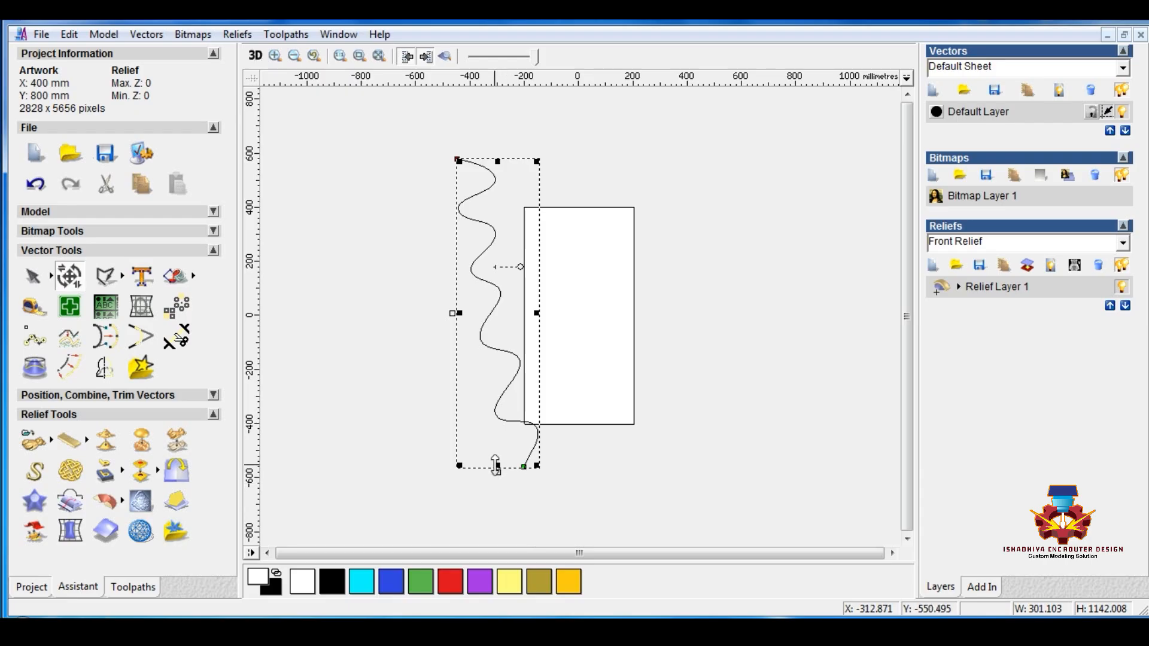
drag(498, 471, 501, 514)
drag(511, 387, 514, 372)
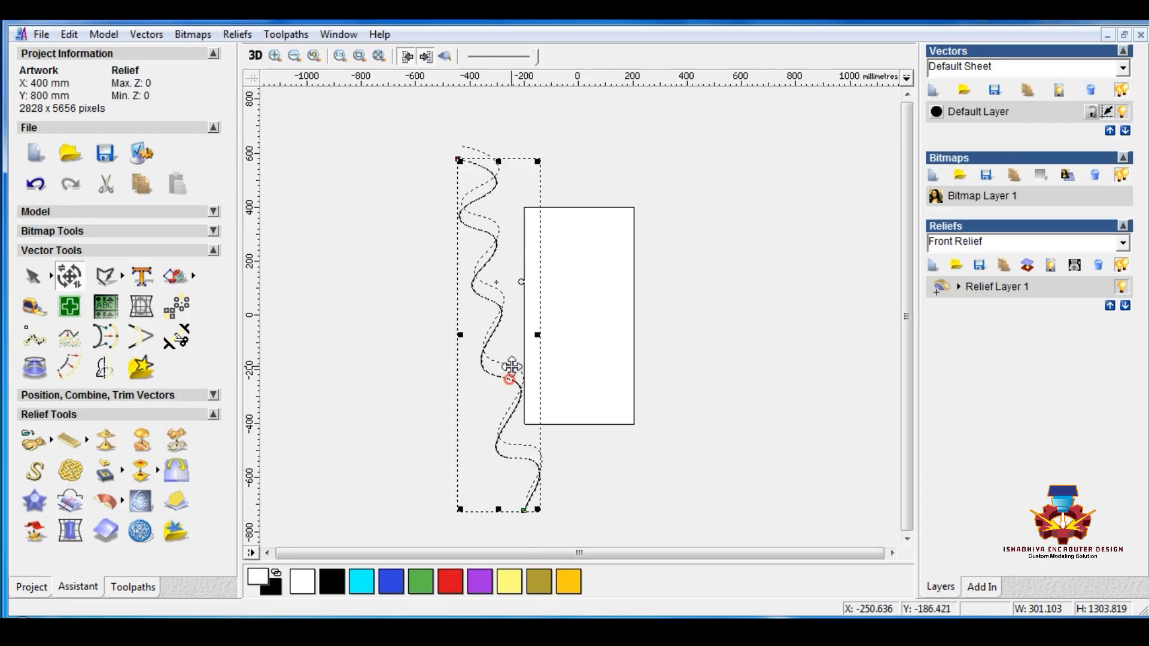
click(462, 400)
click(502, 423)
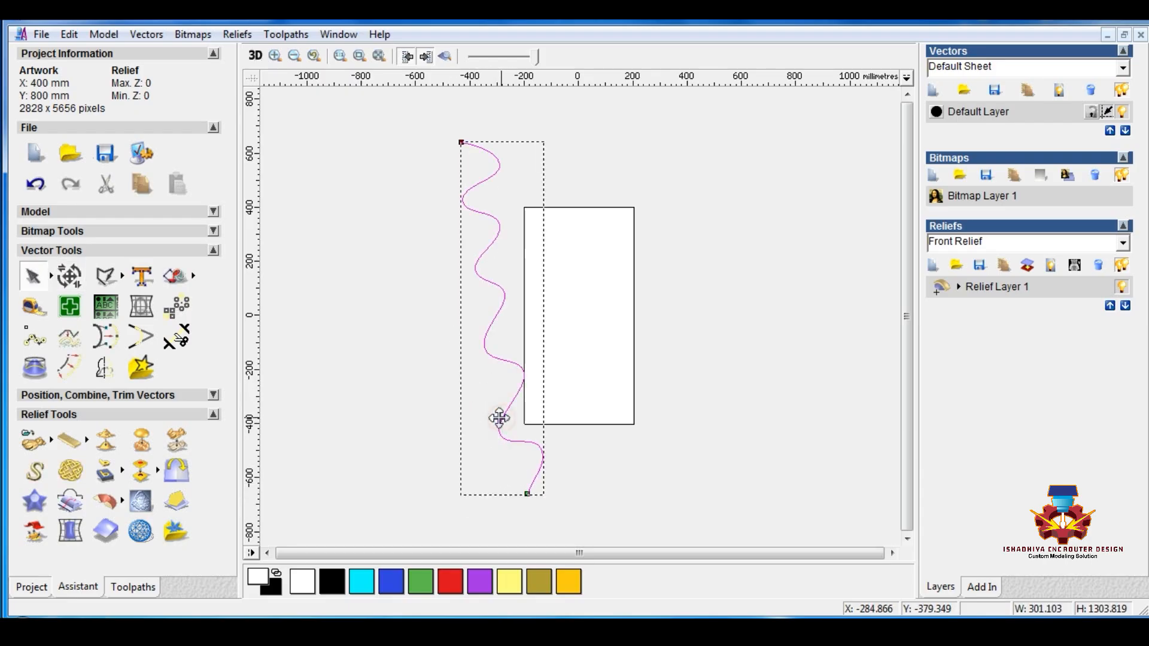
- Block copy the wavy polyline with a 40 mm X offset into 20 columns and 1 row
click(182, 308)
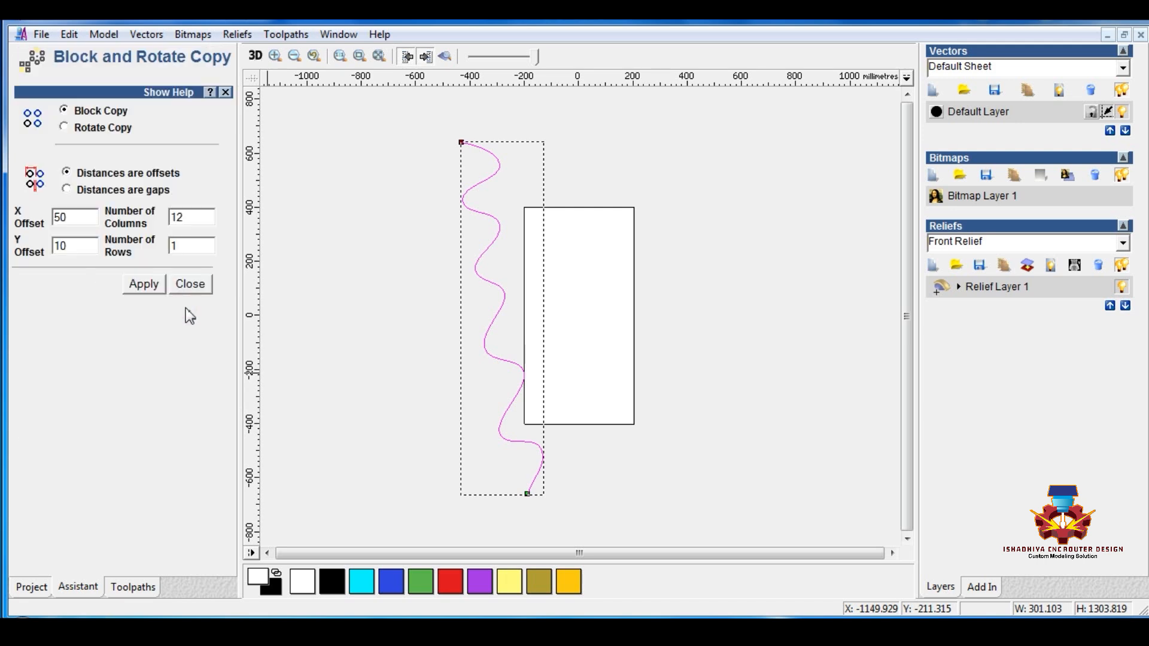
double_click(77, 217)
text(40)
double_click(71, 246)
double_click(180, 218)
text(1)
click(147, 287)
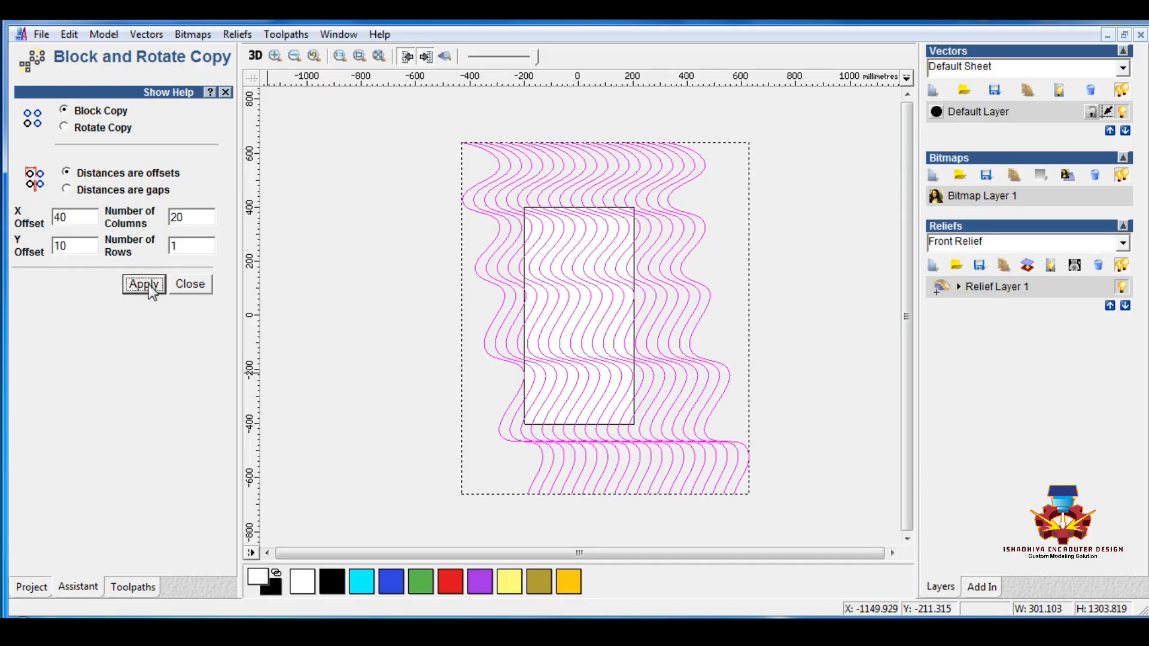
click(403, 354)
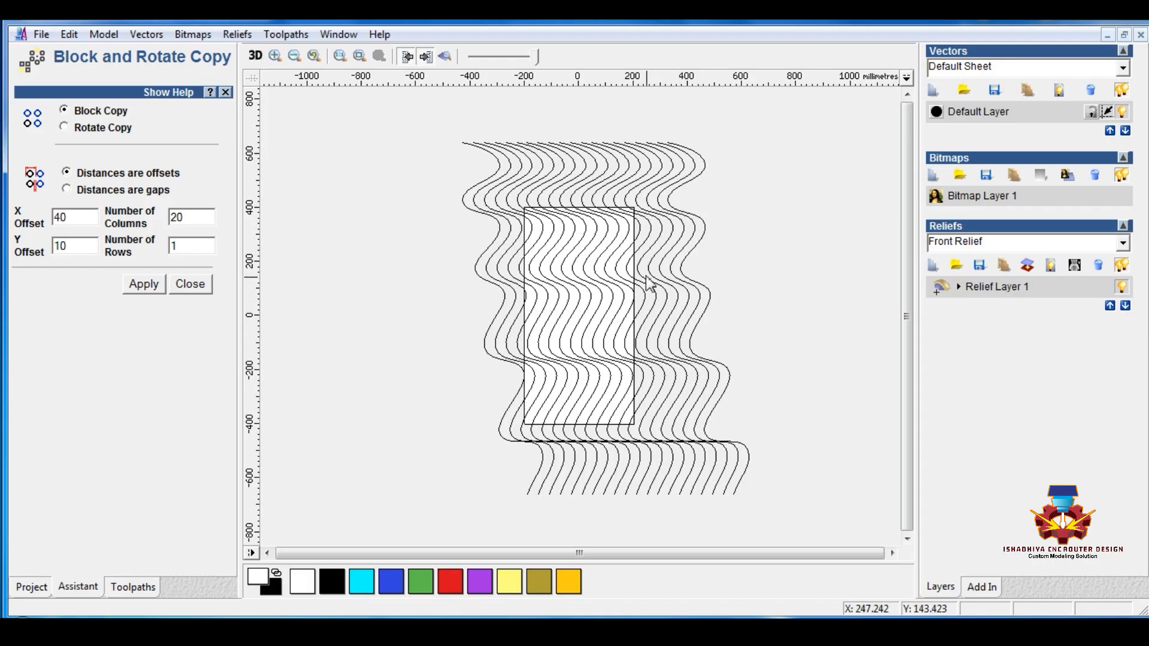
- Delete the four surplus curves at the right end of the array and close the block copy settings
click(653, 247)
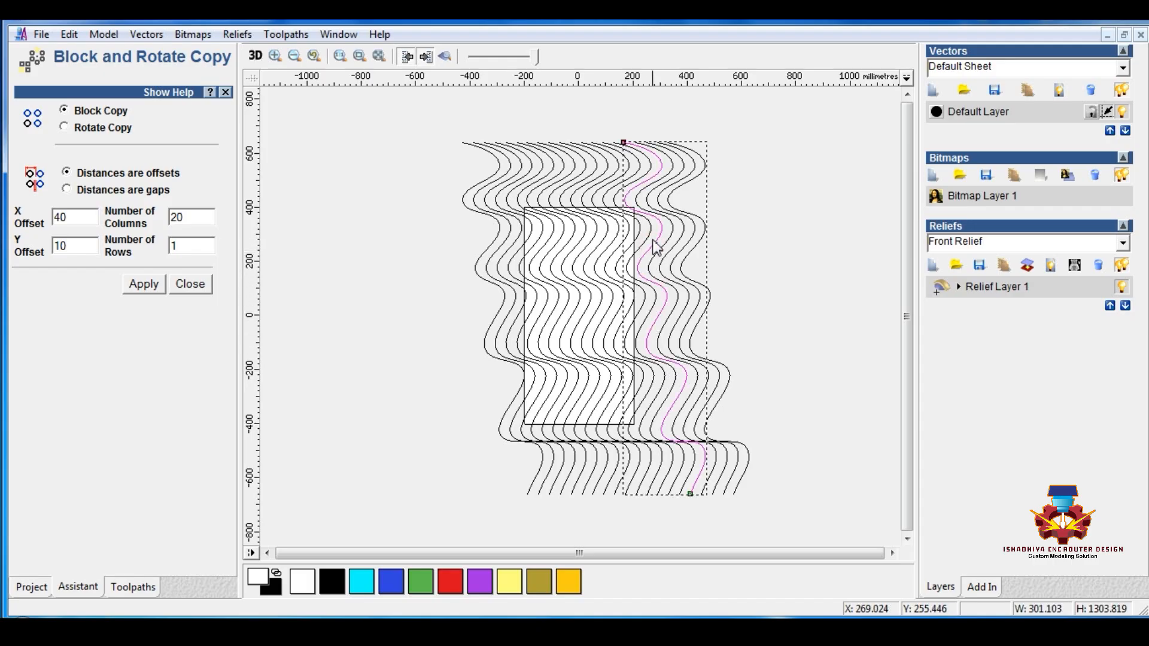
key(Delete)
click(673, 227)
key(Delete)
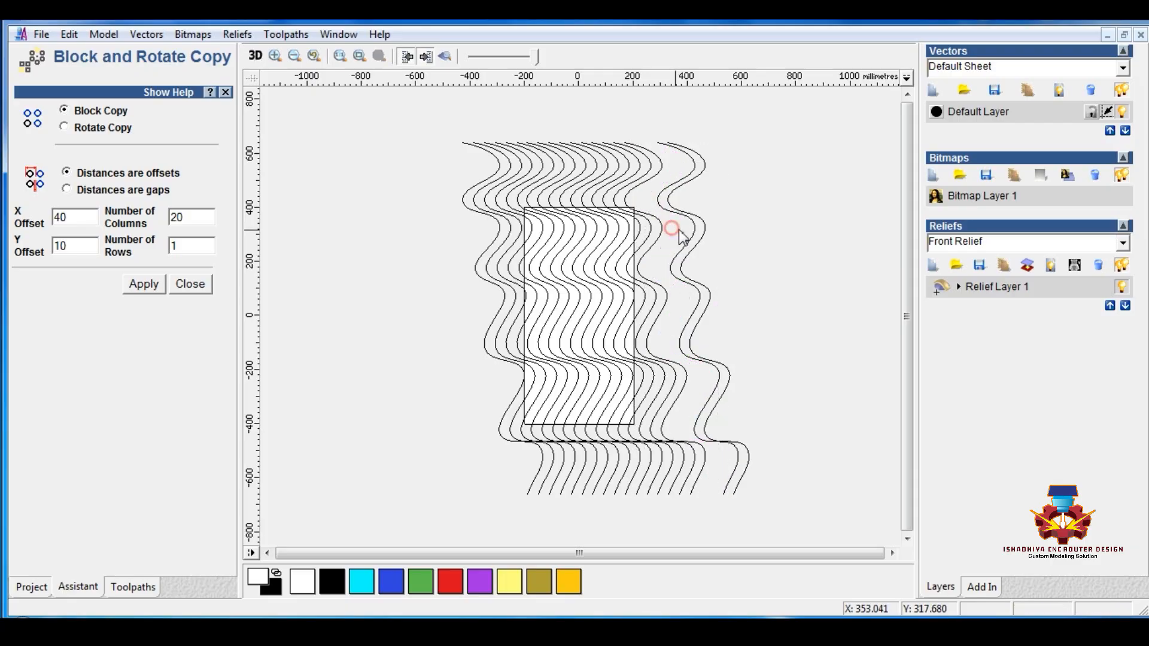
click(689, 223)
key(Delete)
click(702, 225)
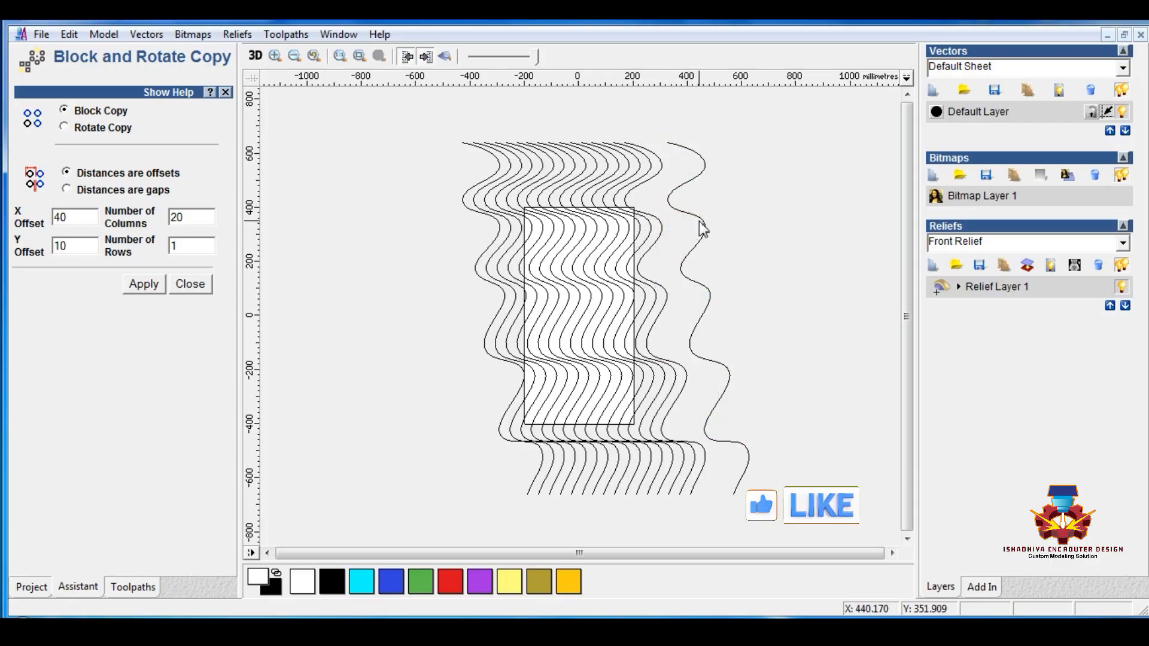
key(Delete)
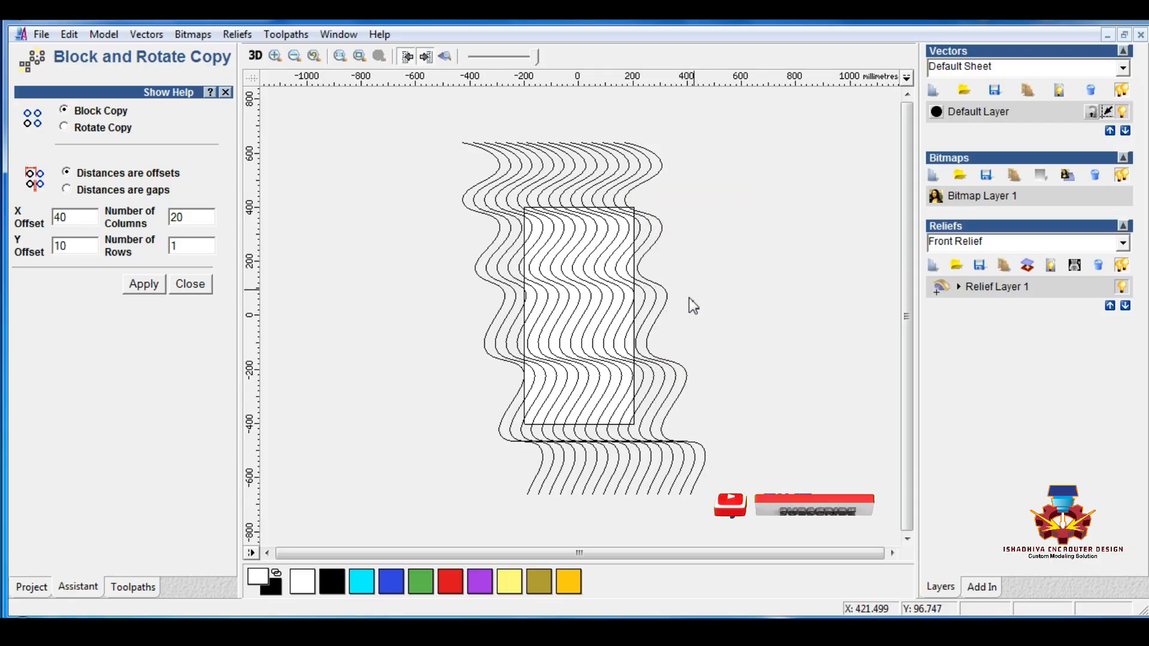
click(189, 285)
- Select all the wavy curves and group them
click(394, 428)
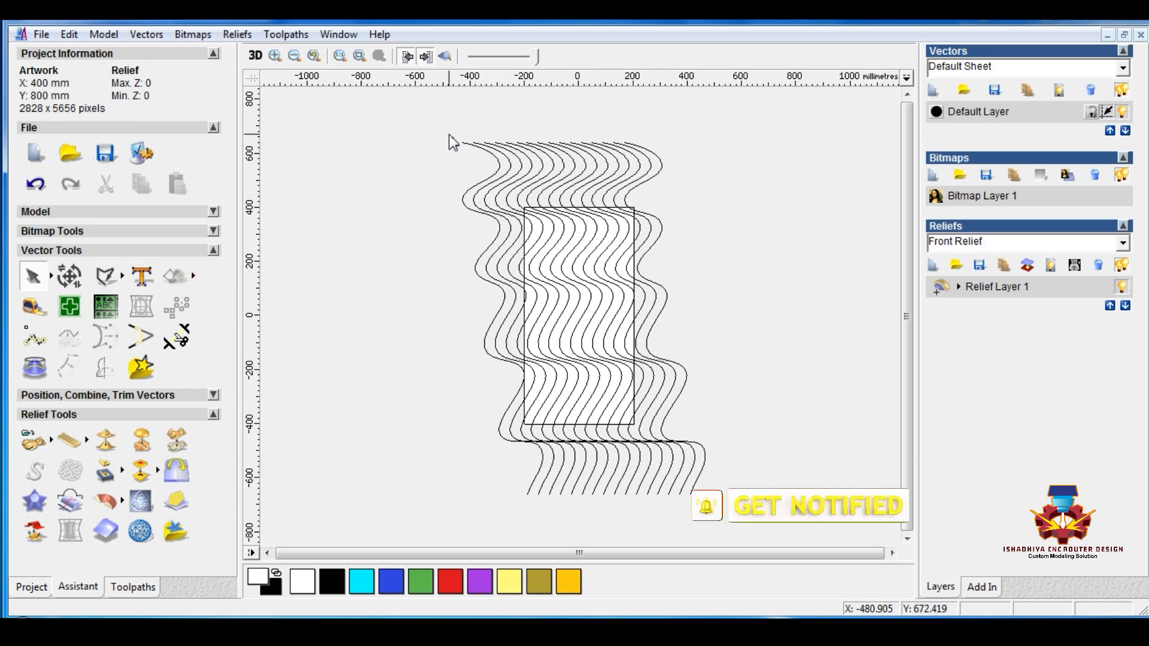
mouse_move(434, 121)
mouse_down()
mouse_move(744, 526)
mouse_move(741, 515)
mouse_up()
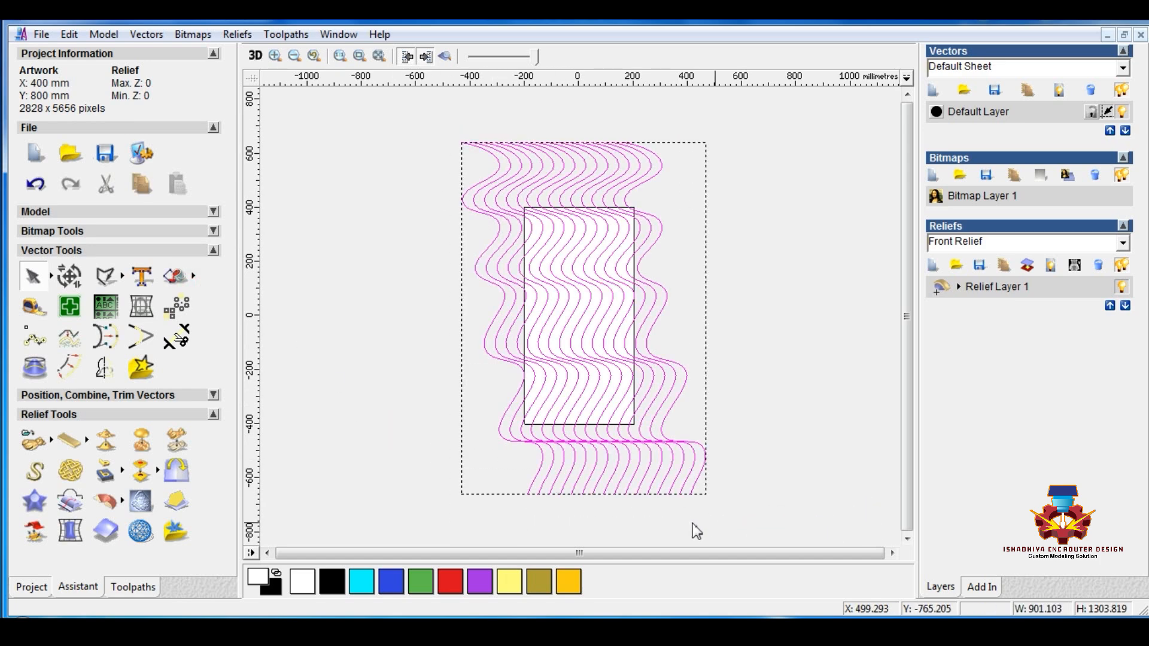
scroll(644, 493, up, 2)
right_click(497, 371)
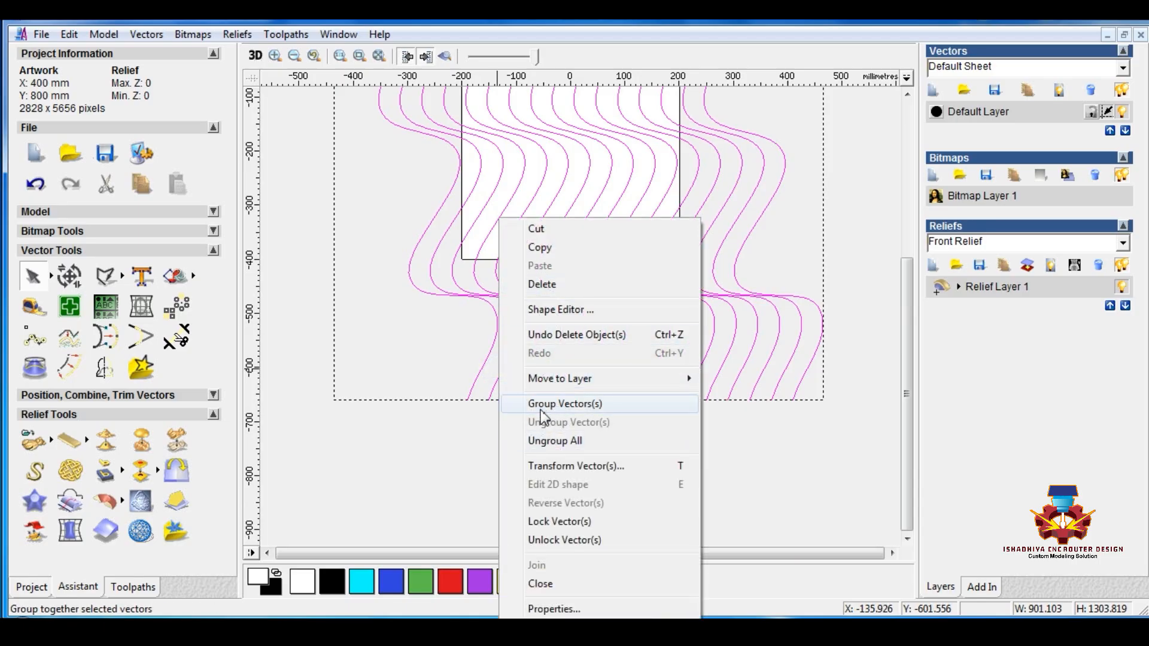
click(563, 403)
click(537, 463)
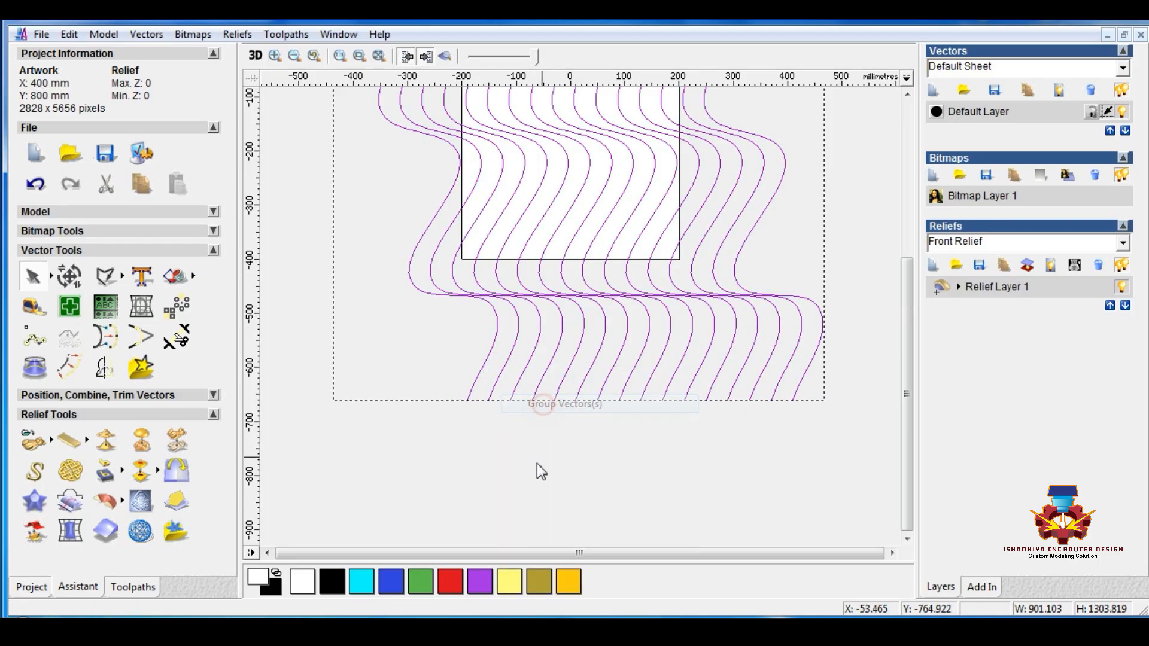
- Create a 40 mm wide, about 12 mm high arc between the lower ends of the first two curves and move it clear to their left
click(126, 276)
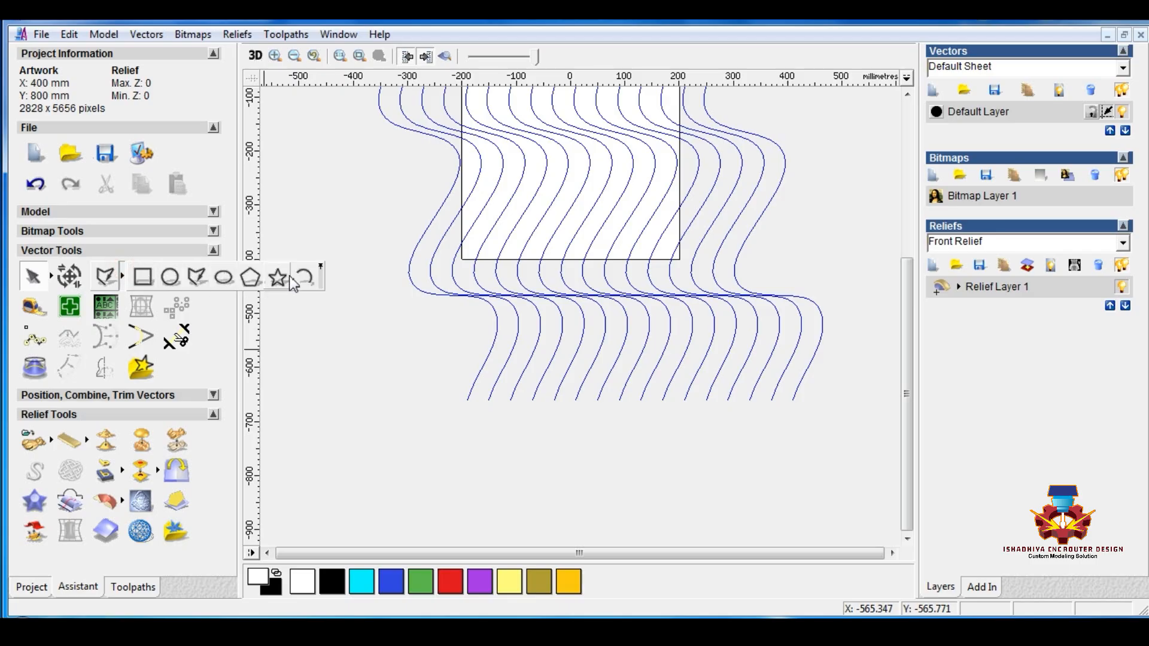
click(313, 277)
drag(468, 400, 492, 400)
click(481, 393)
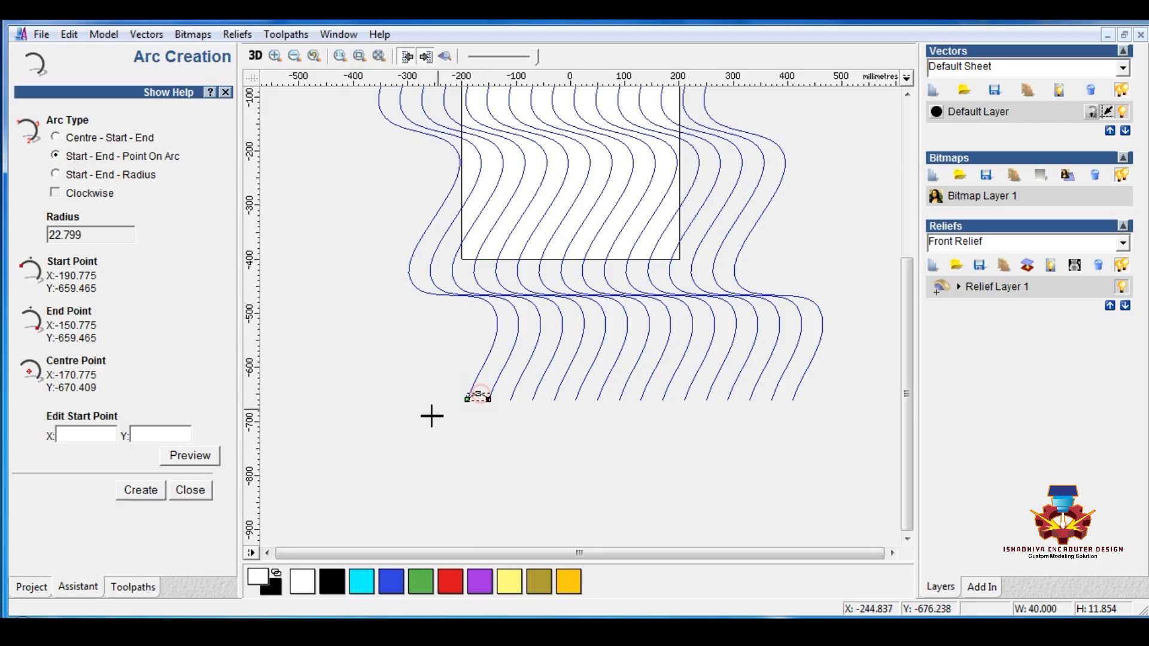
key(Escape)
drag(427, 376, 405, 385)
click(442, 449)
- Tile the 2D and 3D view windows side by side
click(470, 393)
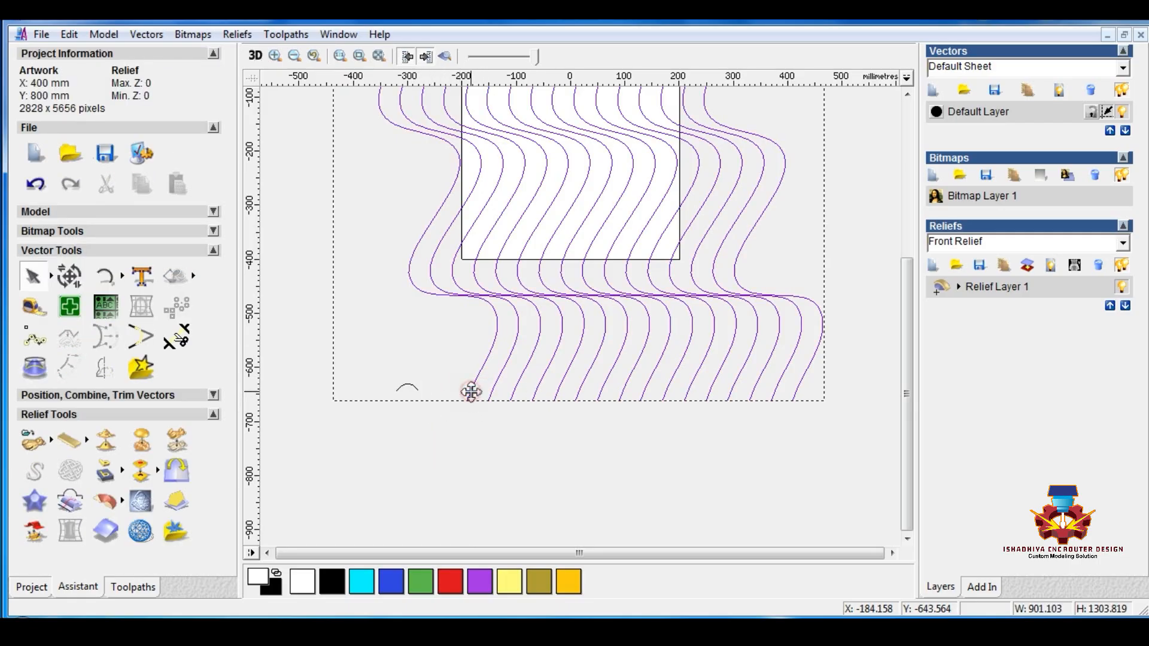
click(444, 59)
click(340, 37)
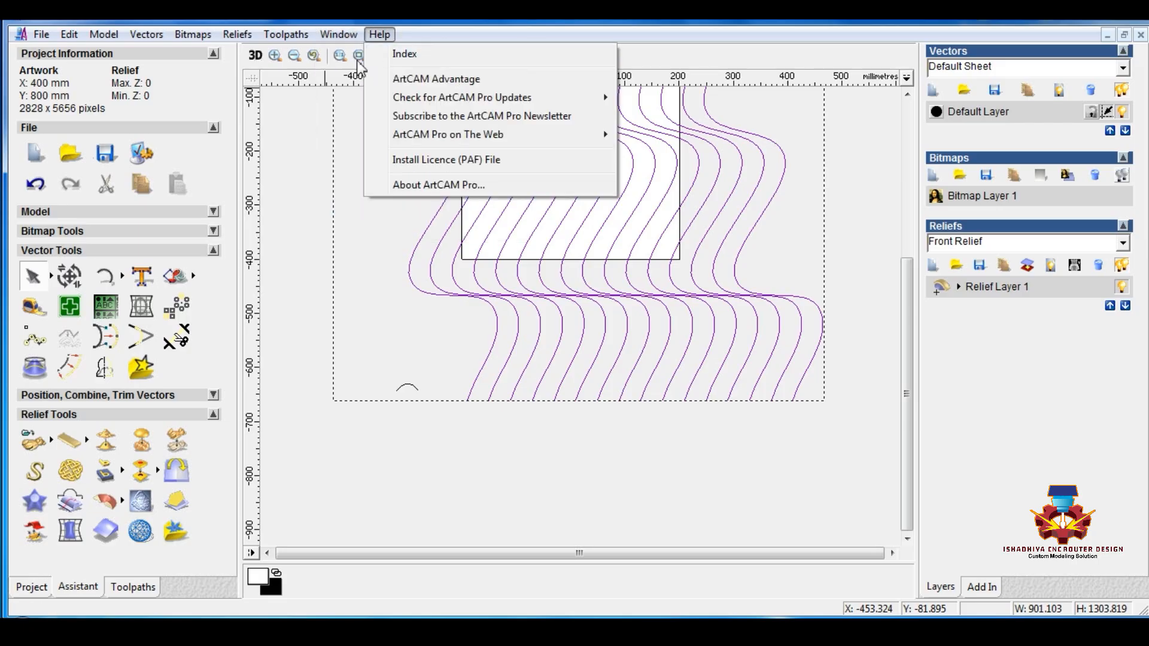
mouse_move(347, 38)
click(383, 72)
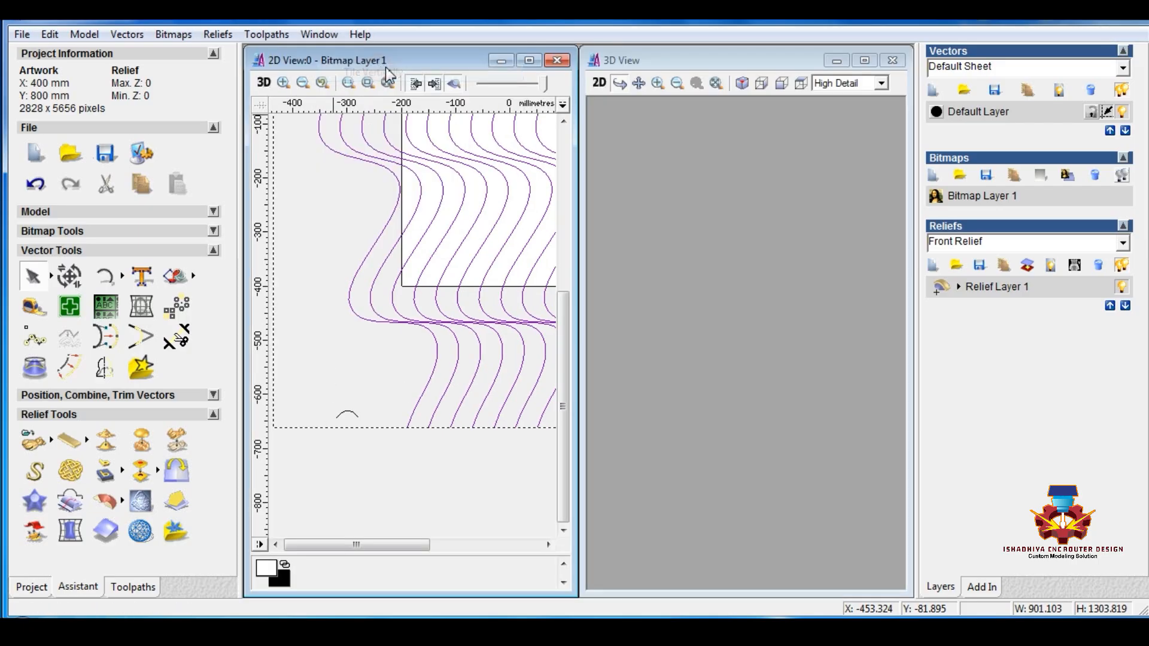
- Move the small arc up to about Y -250 mm, just left of the artwork's edge
click(439, 504)
scroll(429, 476, down, 1)
scroll(344, 498, up, 1)
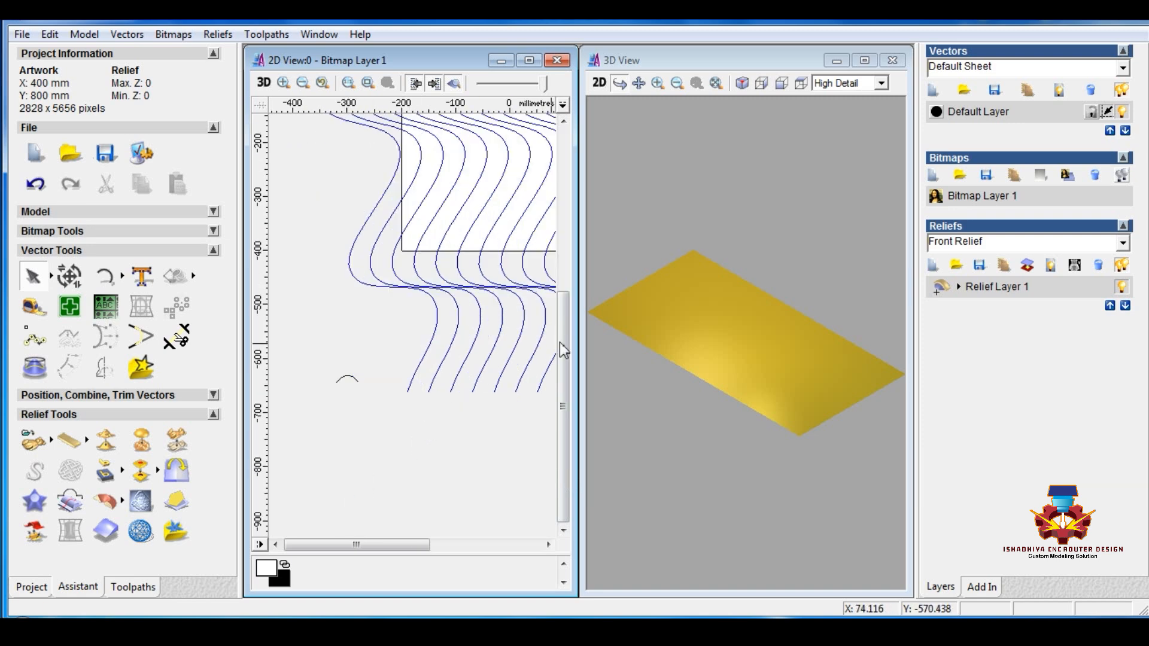
scroll(560, 346, up, 3)
drag(347, 518, 352, 314)
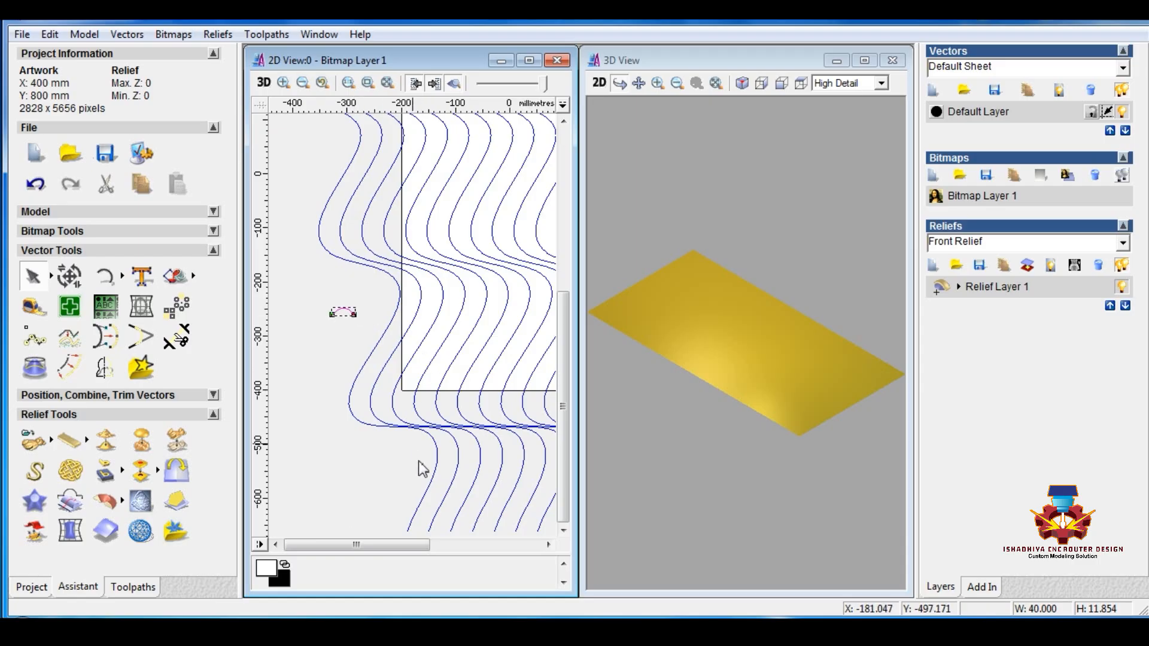
drag(376, 546, 396, 544)
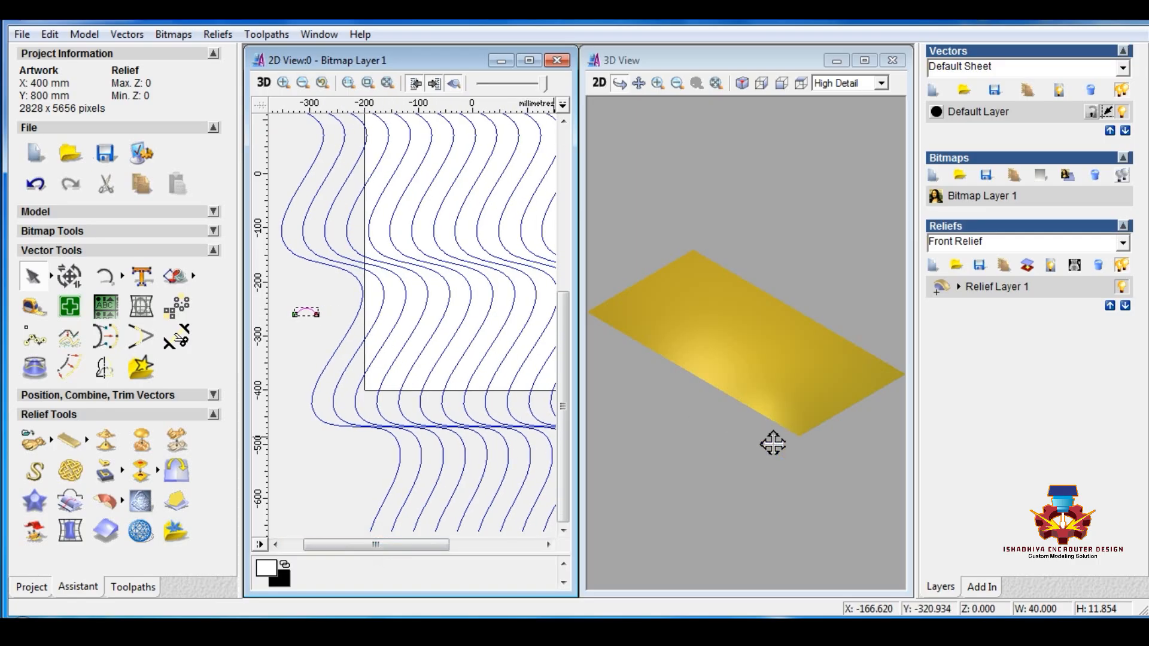
drag(773, 444, 598, 335)
- Start an Extrude with the grouped wavy curves as the drive curve, used as a centreline
click(331, 317)
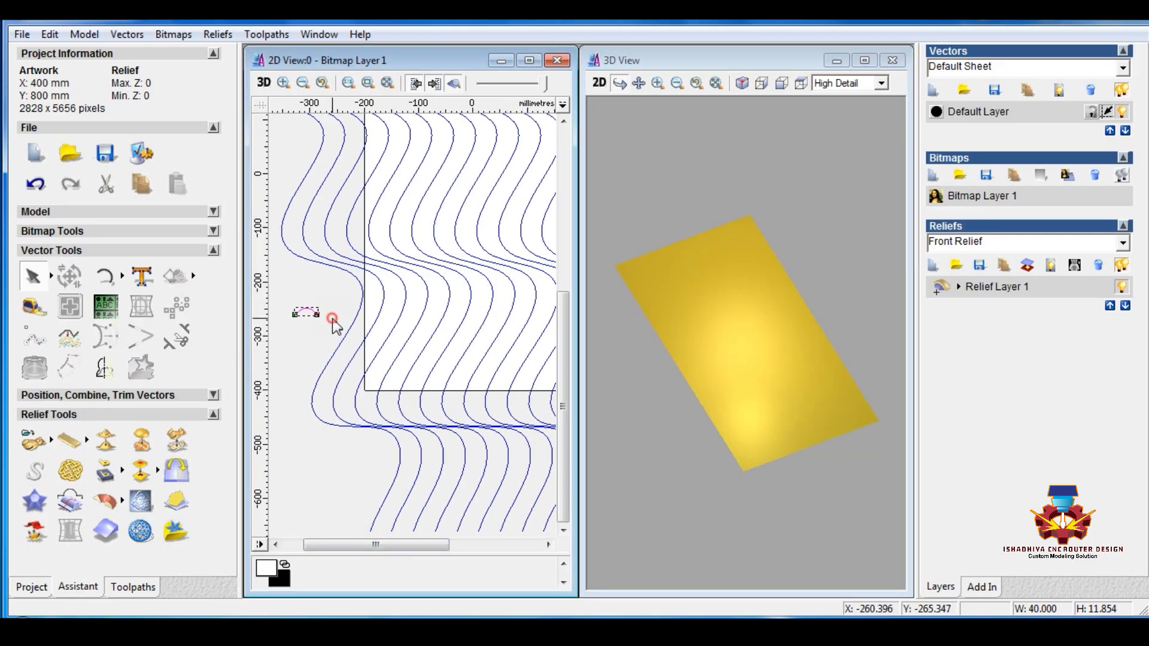
click(344, 333)
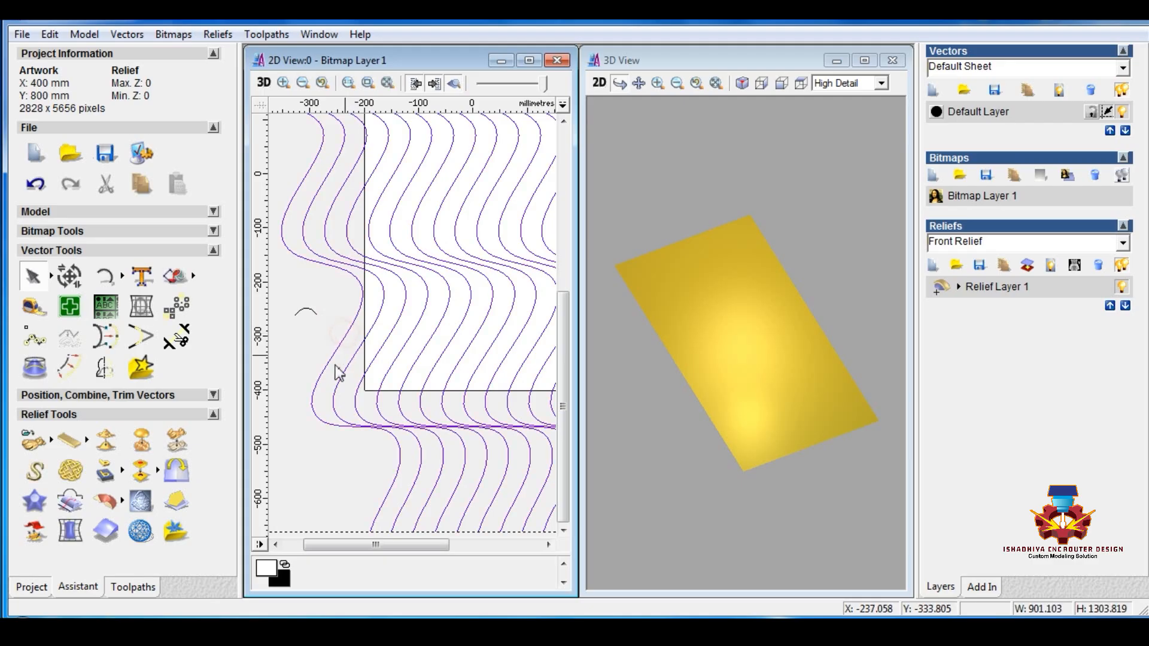
click(109, 502)
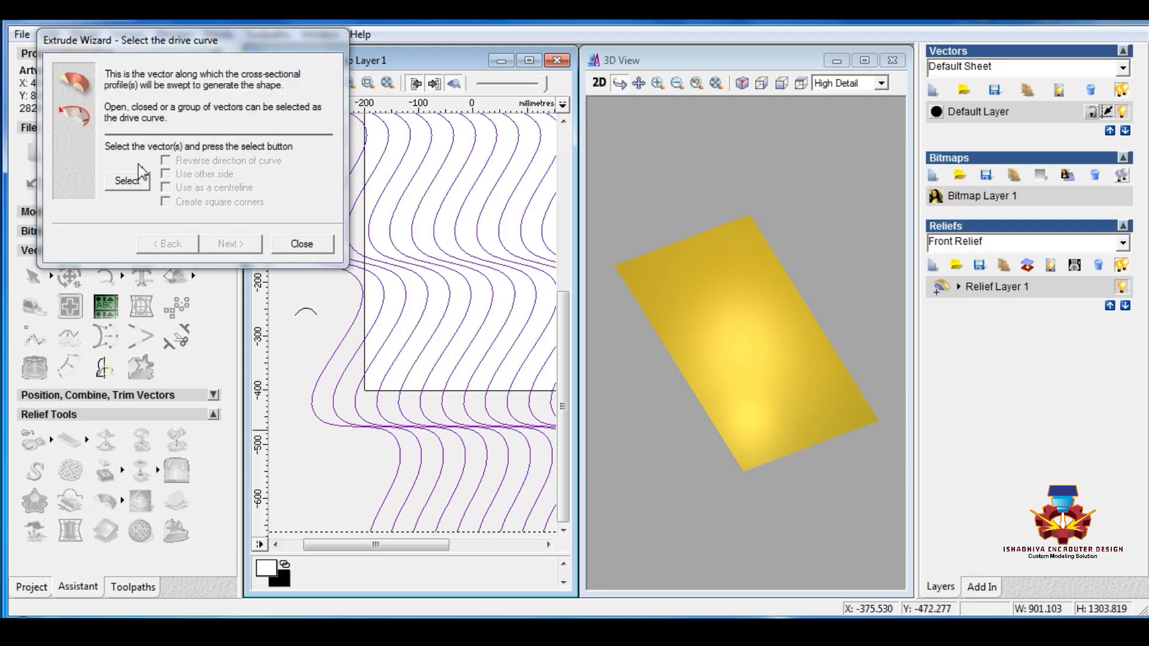
click(124, 183)
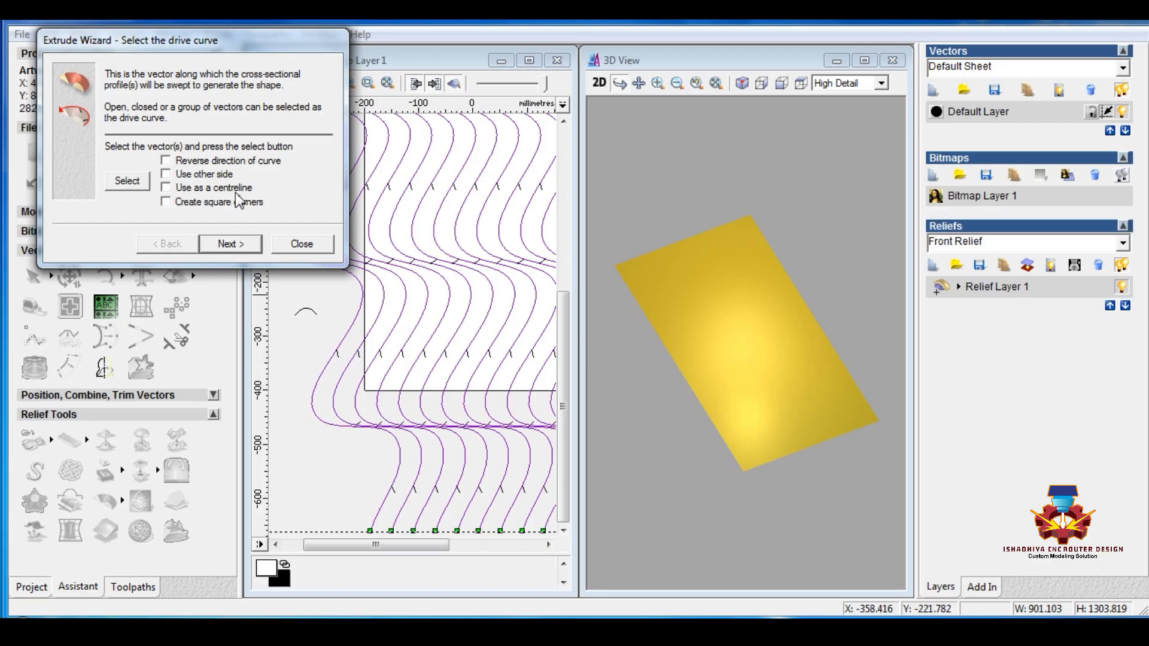
click(167, 188)
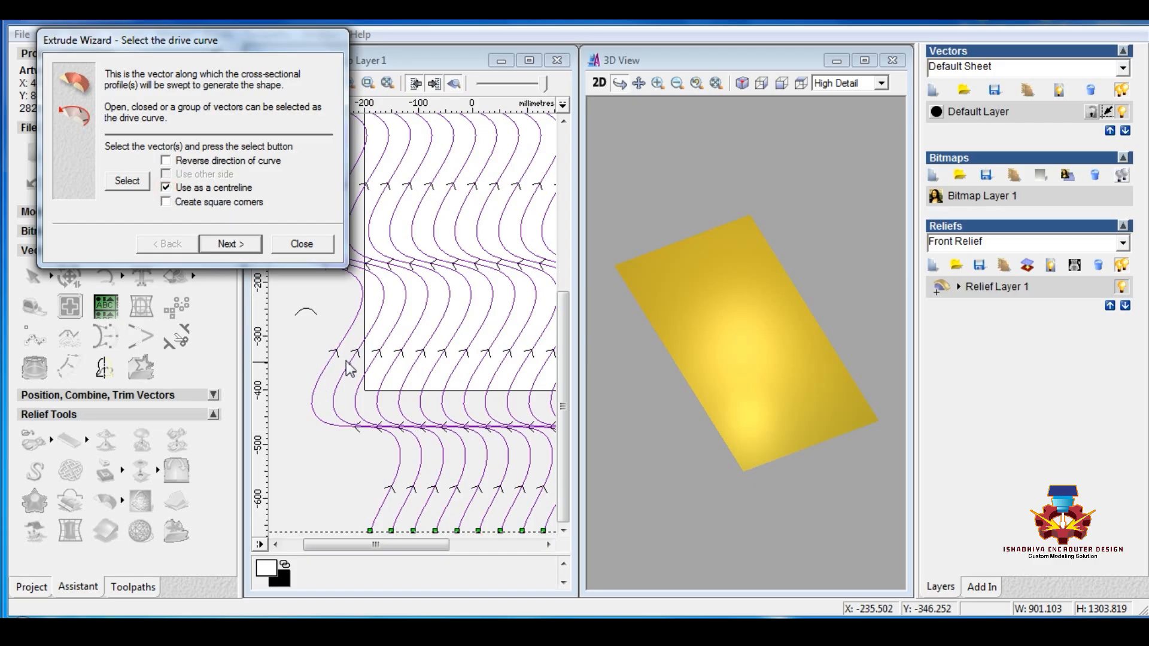
click(233, 245)
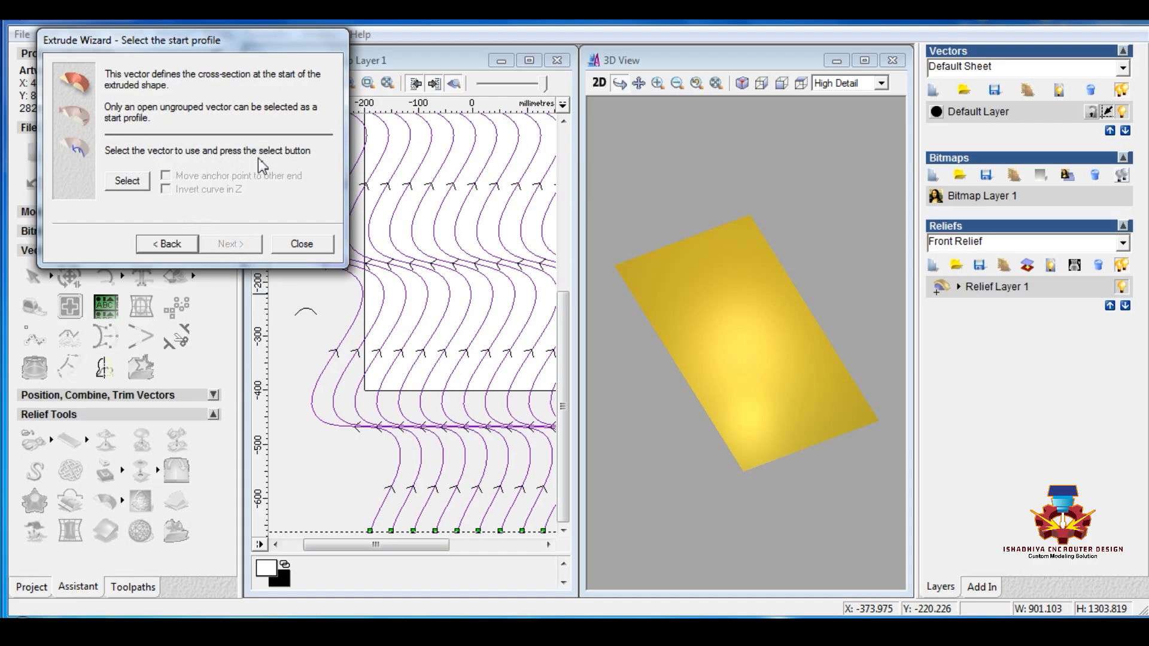
- Set the small arc as the extrusion's start profile and continue to the z modulation profile options
click(302, 311)
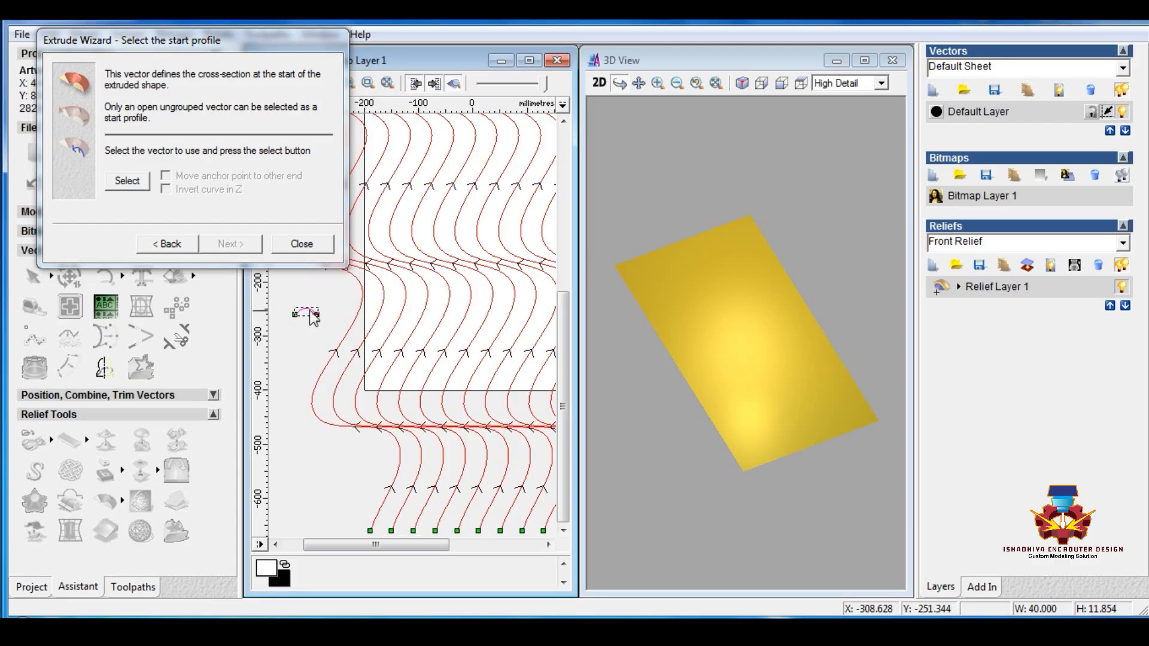
click(128, 182)
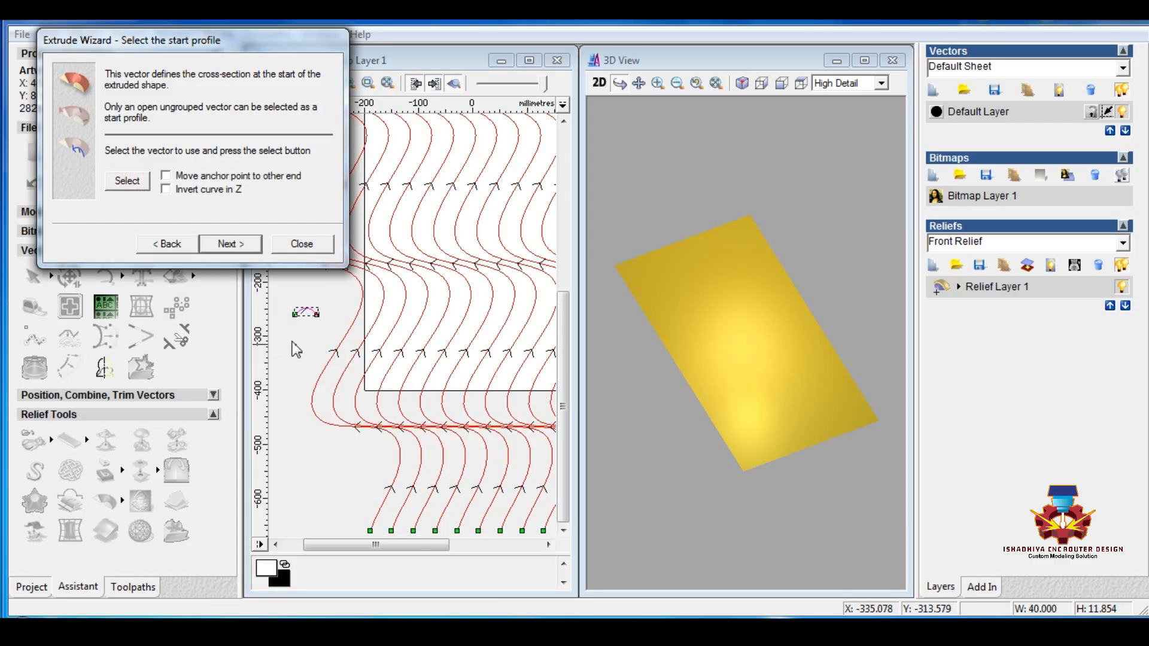
click(224, 245)
click(224, 244)
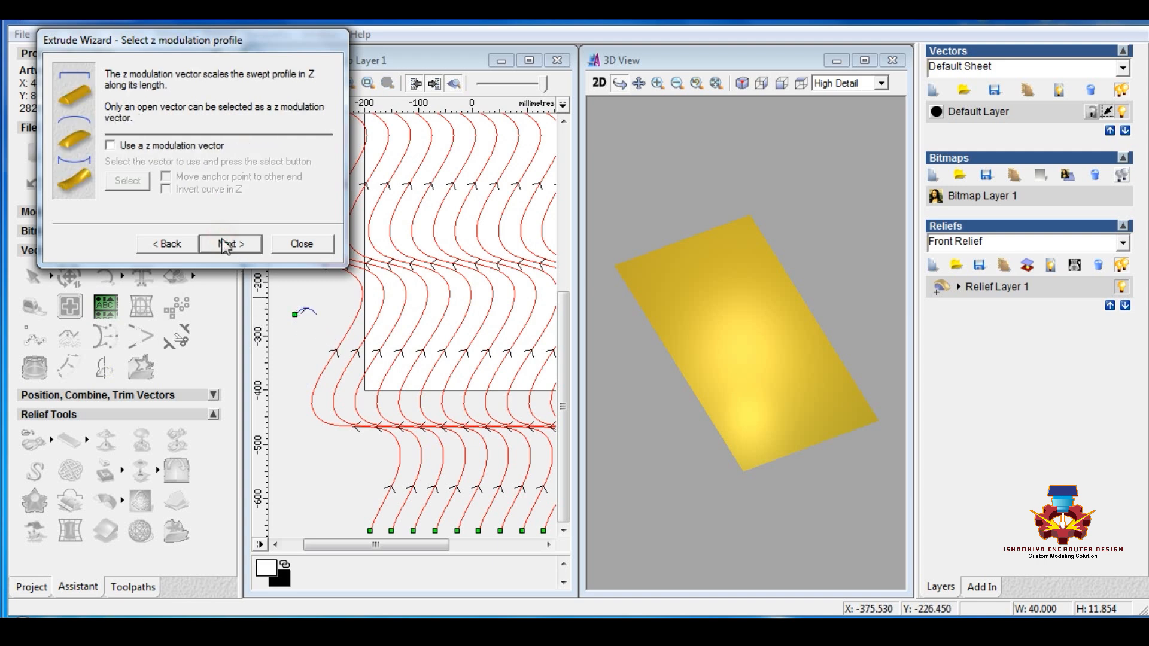
- Extrude the arc along the wavy curves without z modulation, merge it with the relief using Merge Highest, and close the wizard
click(225, 246)
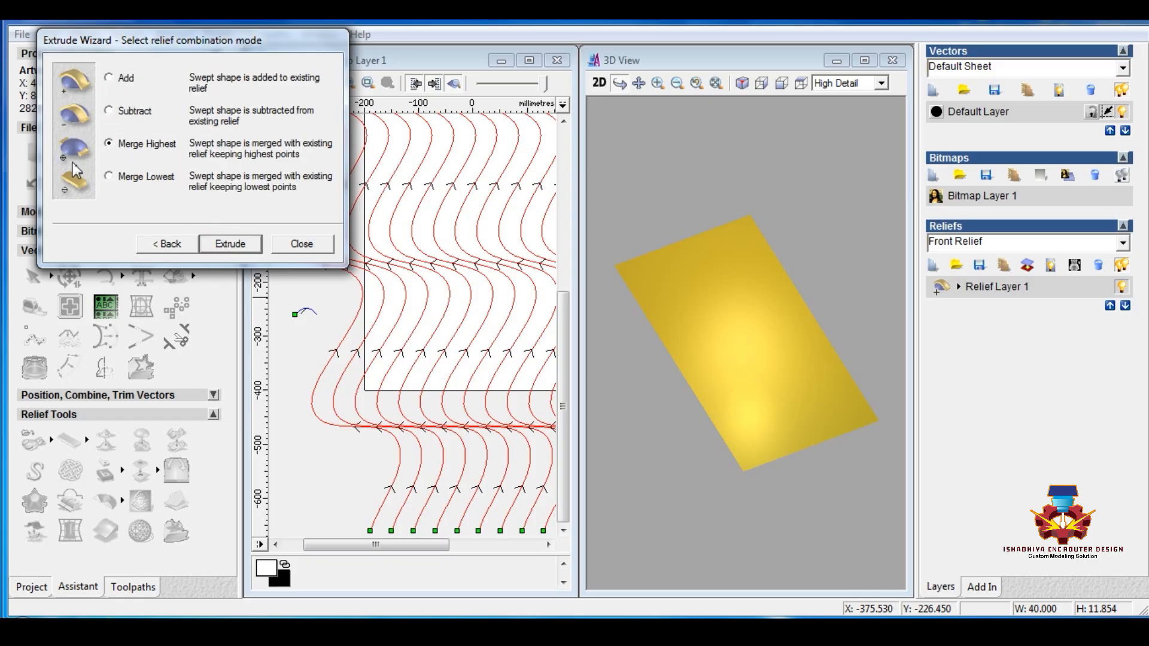
click(231, 245)
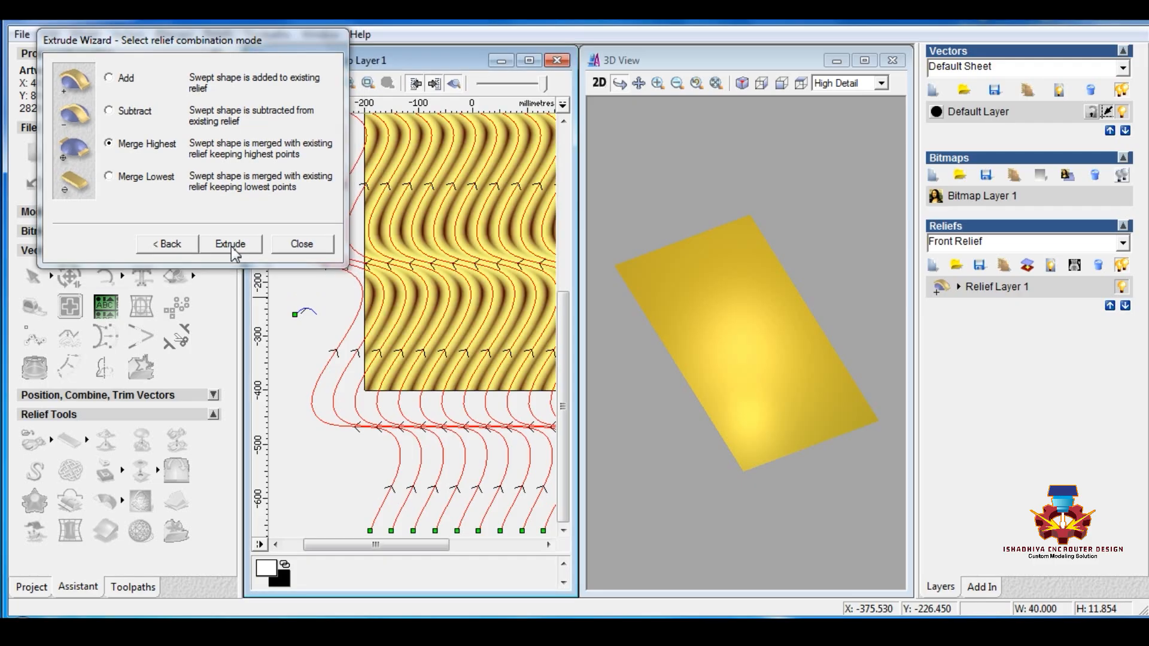
click(297, 247)
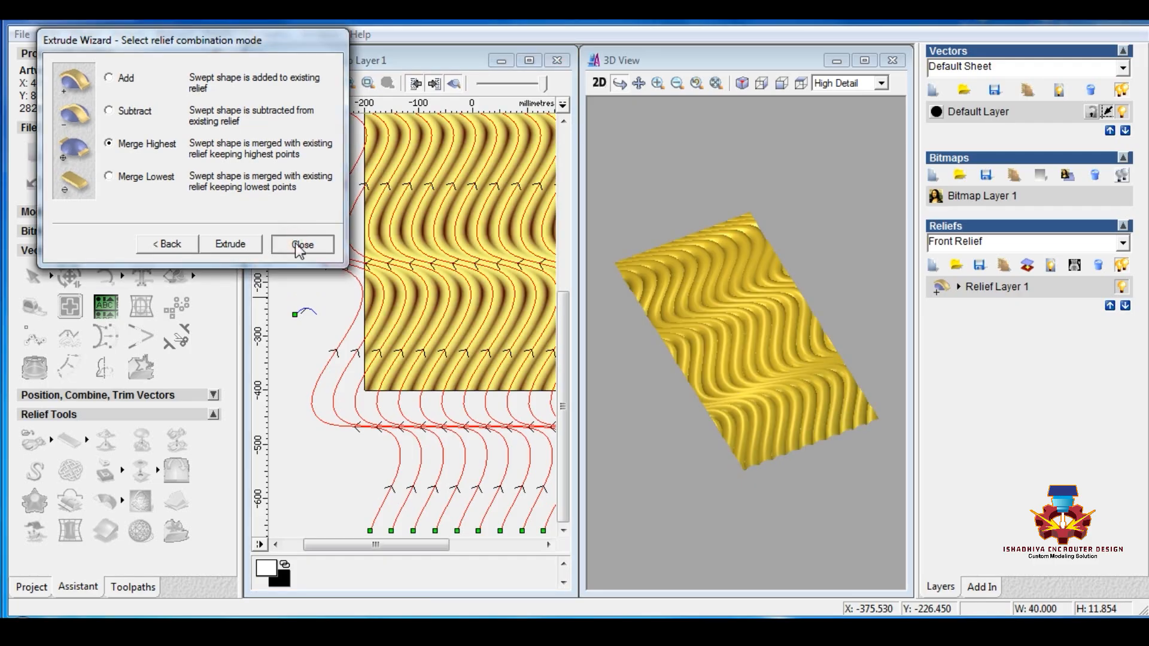
- Maximise the 3D view and examine the extruded wave relief up close
scroll(303, 291, down, 1)
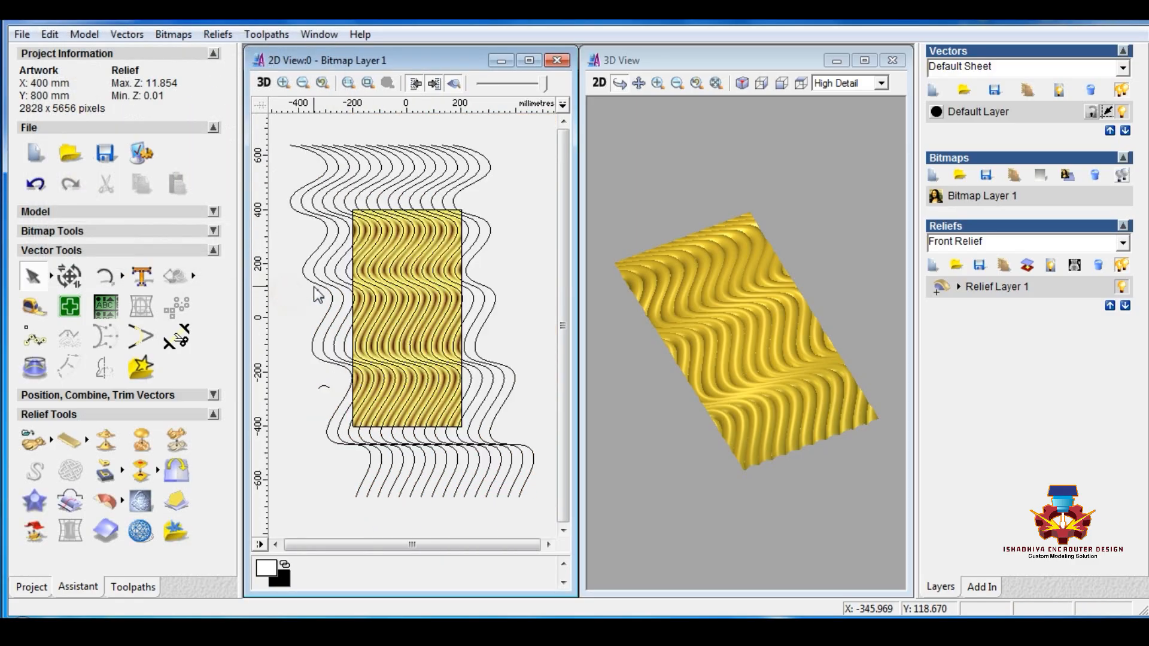
scroll(389, 303, up, 2)
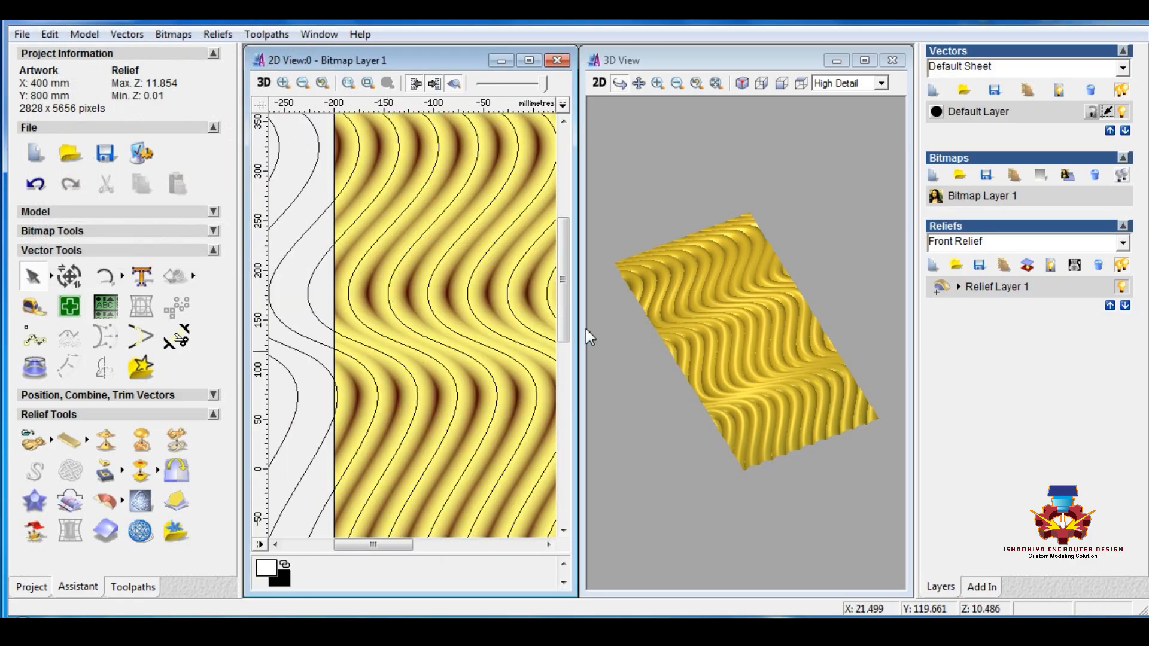
click(736, 259)
drag(737, 259, 669, 302)
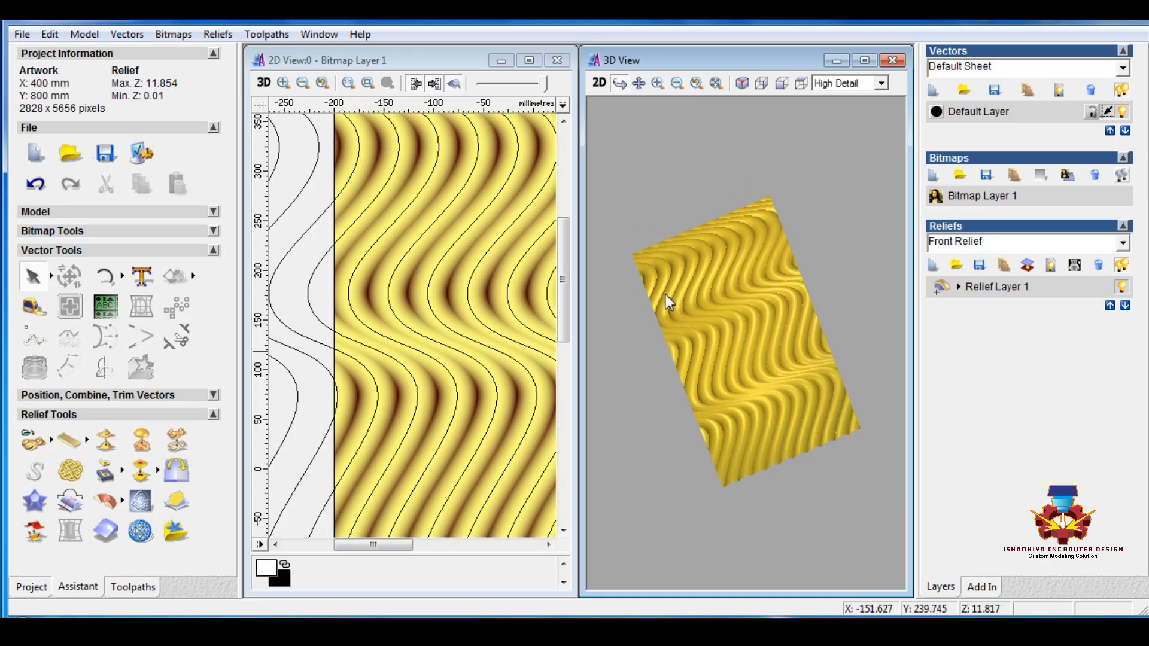
click(866, 60)
drag(696, 194, 638, 384)
scroll(577, 303, up, 6)
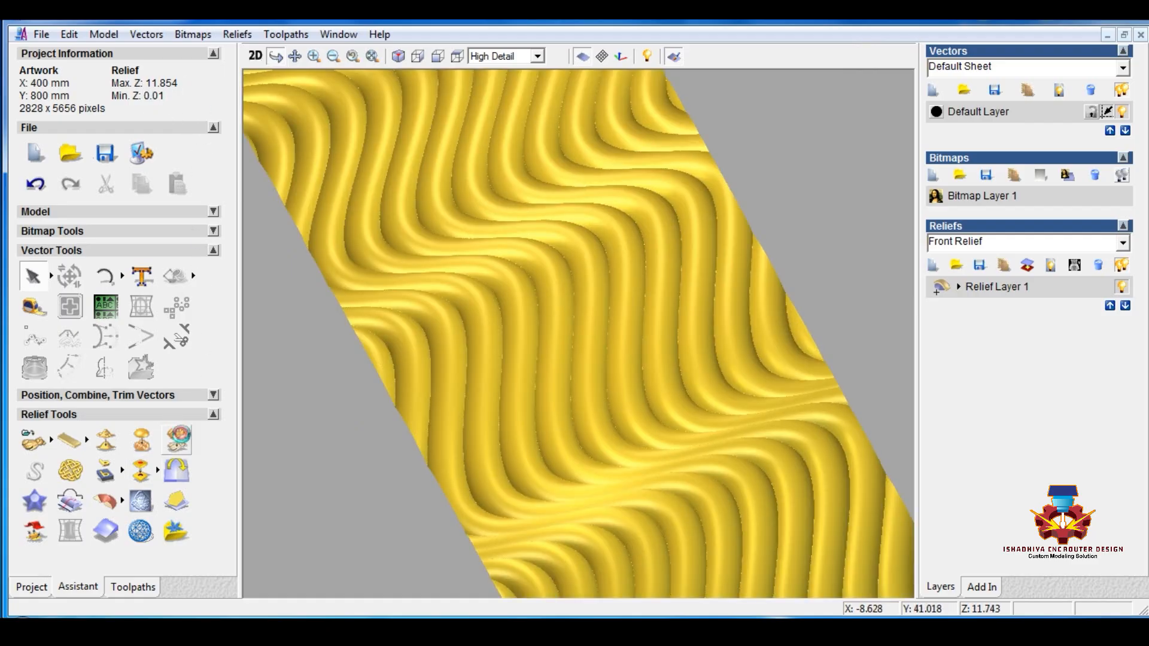
- Scale the whole relief layer to a new height of 8 mm
click(177, 440)
double_click(509, 365)
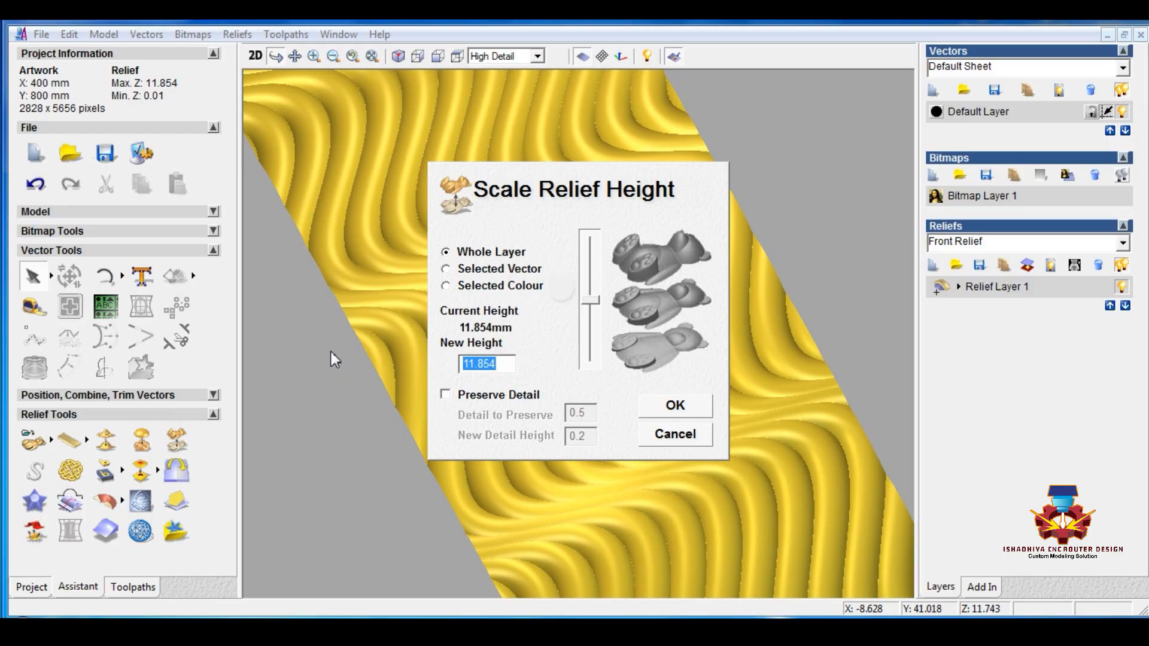
text(8)
key(Return)
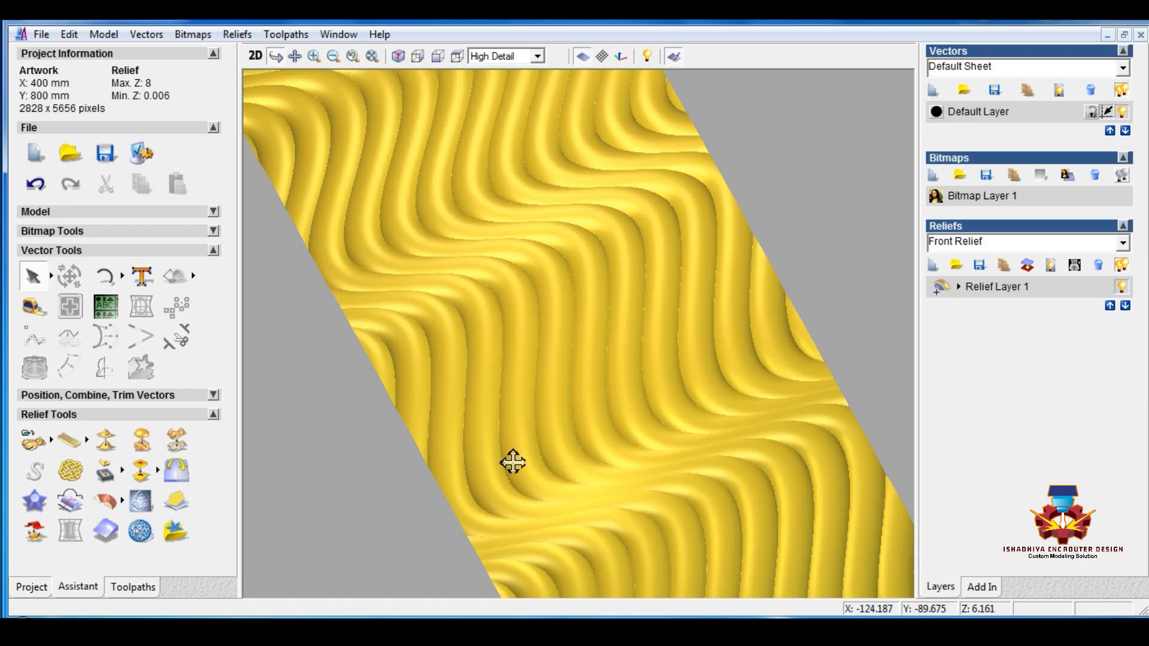
- Smooth the whole relief layer with 20 smoothing passes and close the Smooth Relief dialog
drag(489, 377, 444, 286)
scroll(545, 324, up, 4)
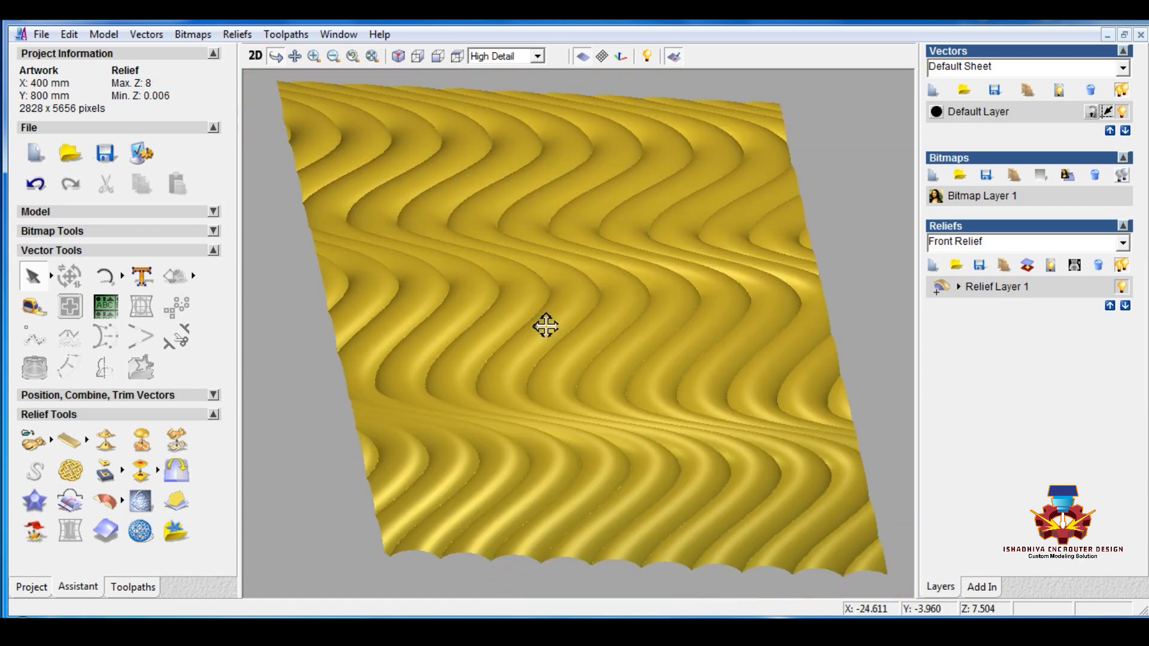
drag(589, 292, 477, 234)
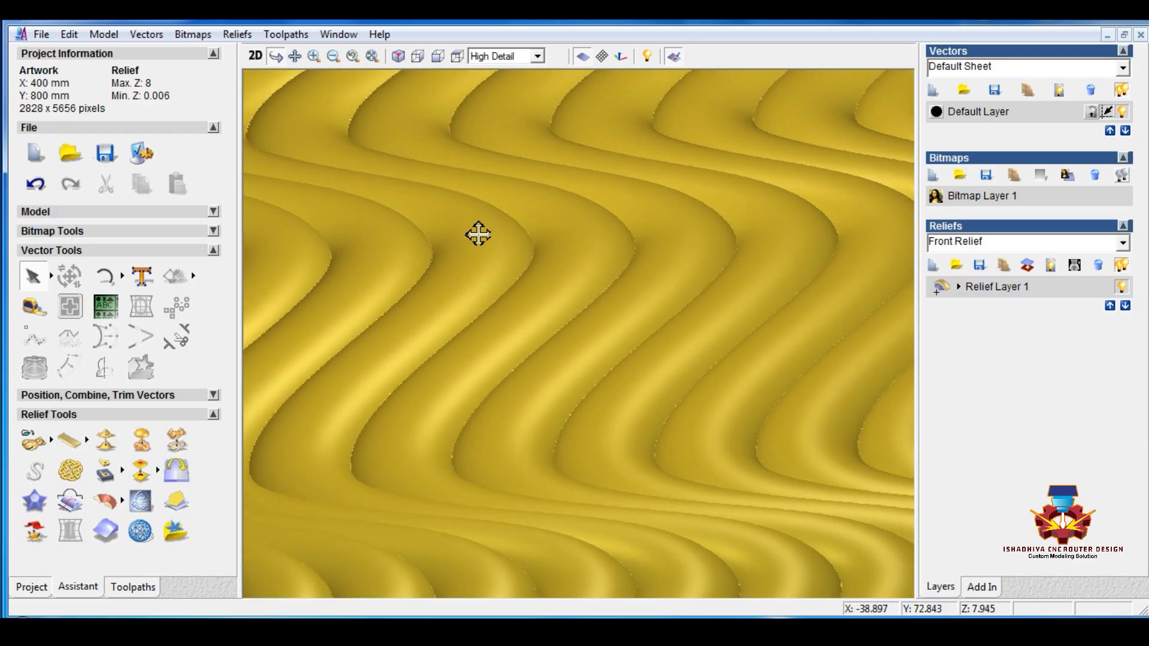
drag(441, 304, 505, 343)
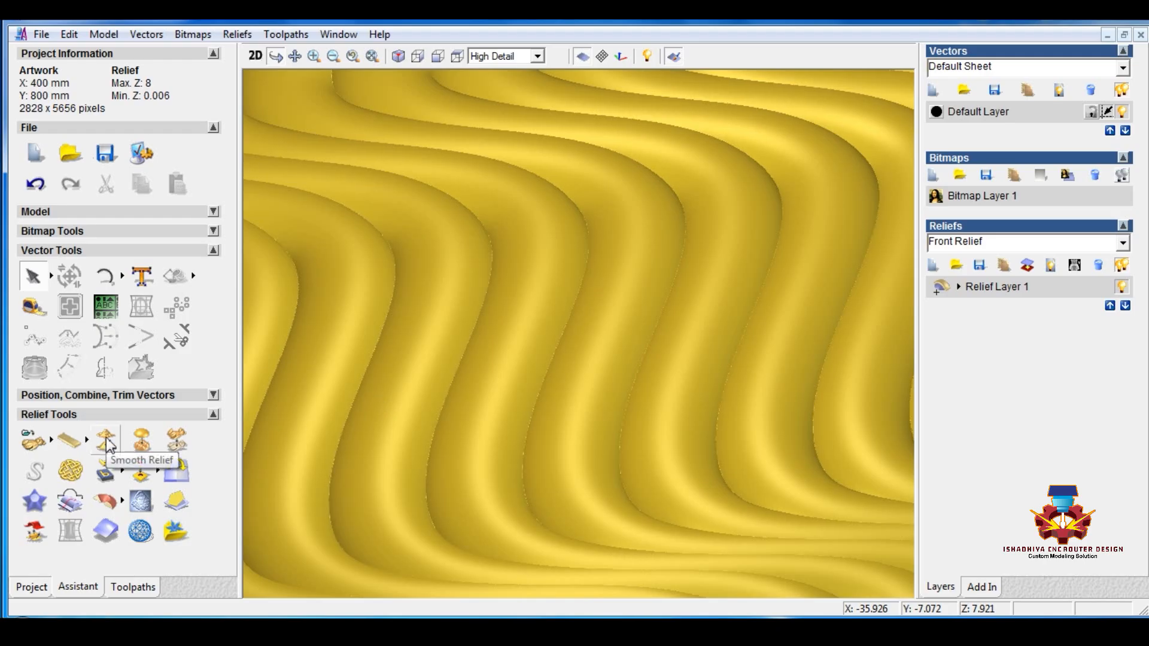
click(107, 443)
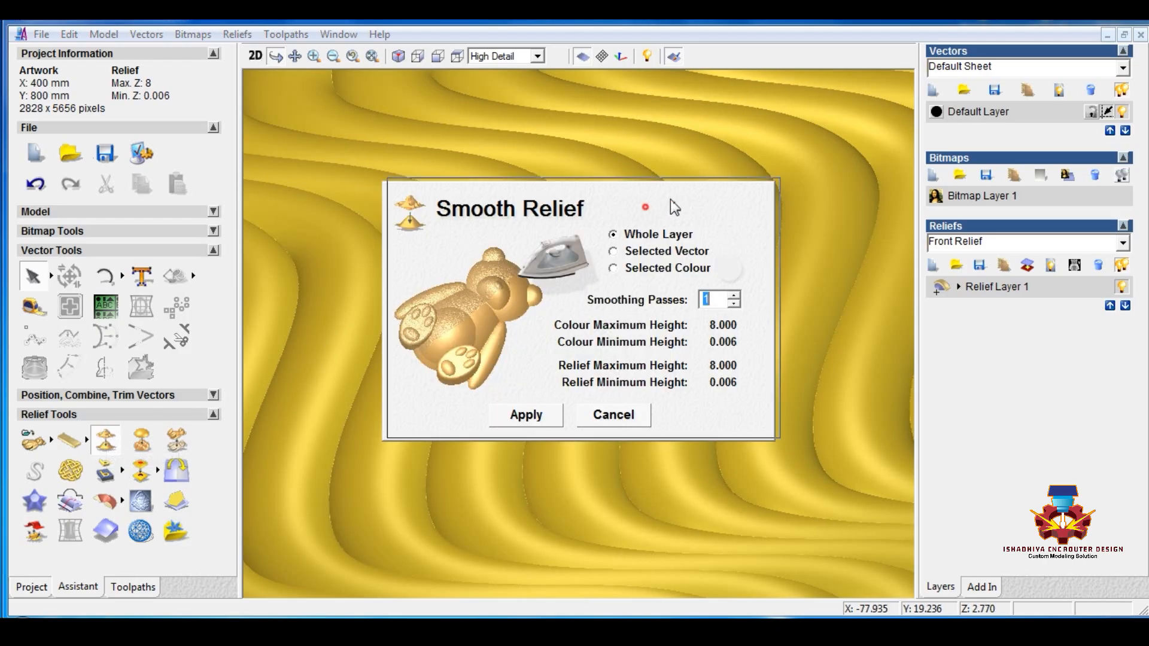
drag(671, 199, 867, 106)
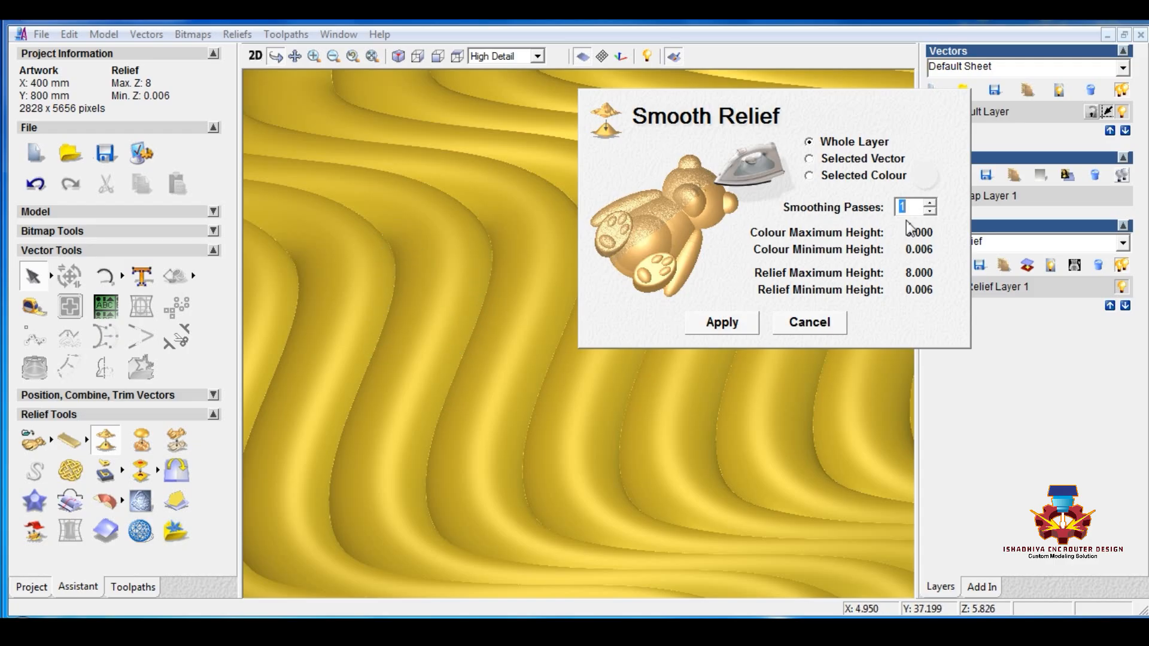
drag(910, 208, 860, 208)
click(749, 325)
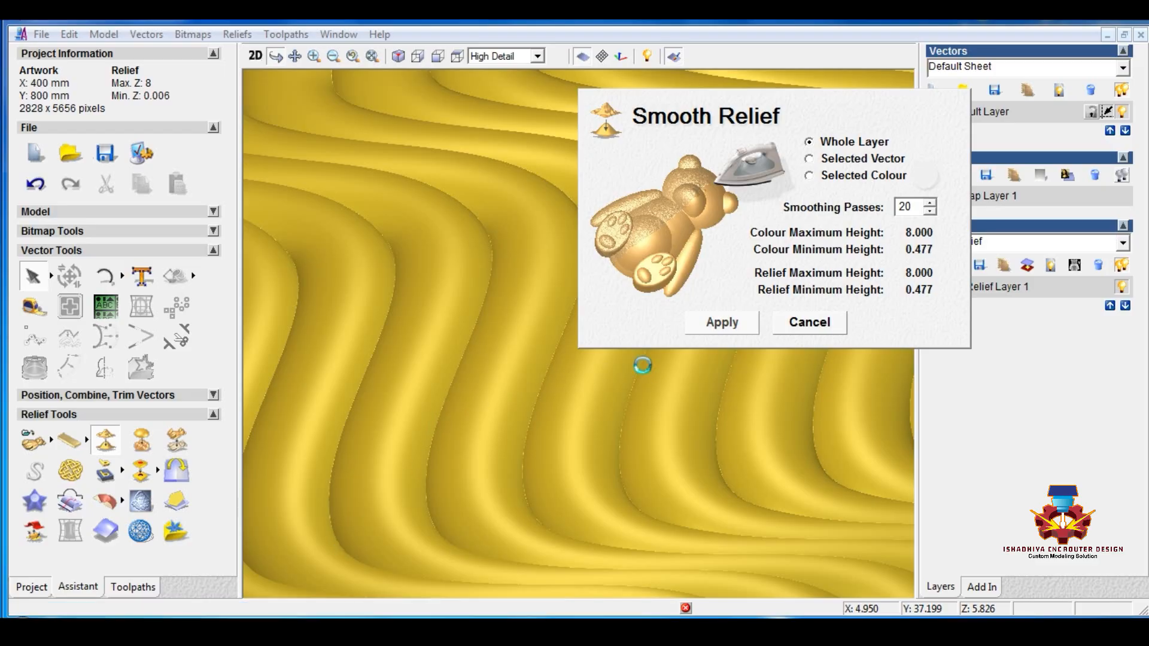
drag(600, 386, 487, 300)
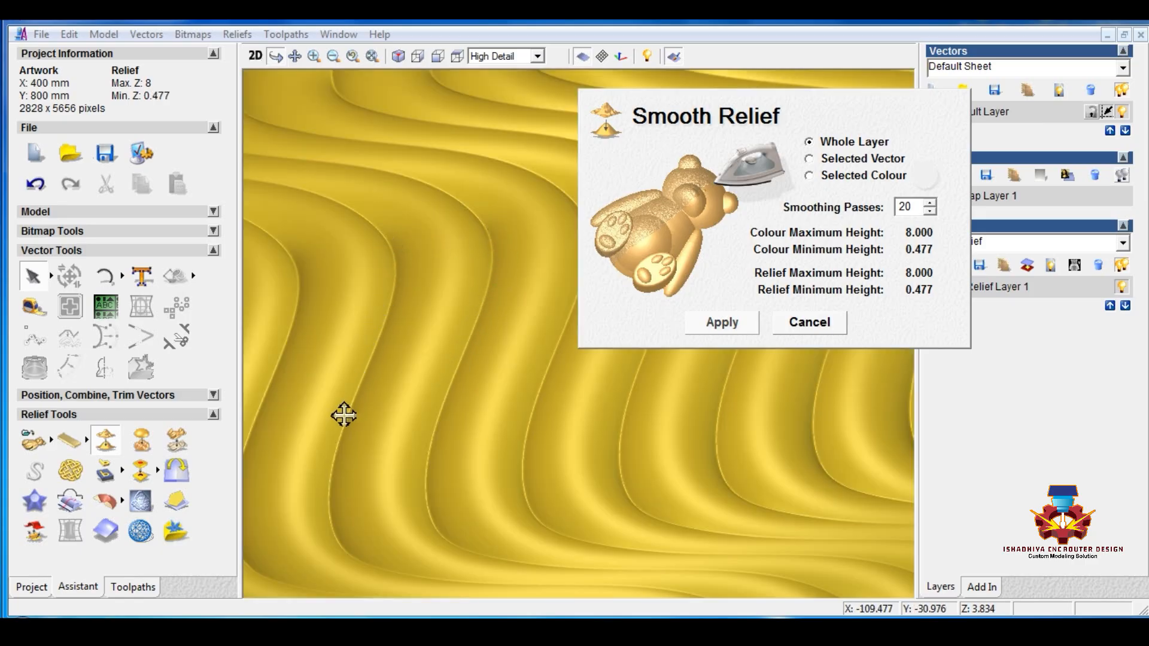
click(811, 326)
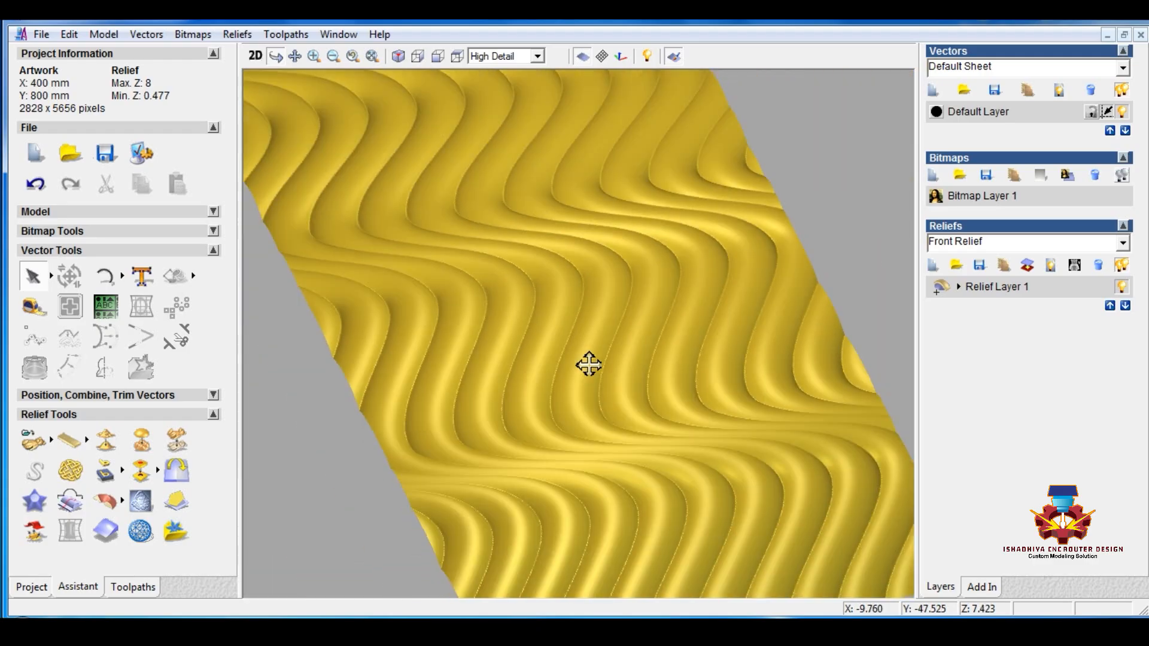
- Check the smoothed relief's height in Scale Relief Height, keeping the whole layer at 8 mm
right_drag(589, 364, 593, 305)
drag(593, 306, 644, 354)
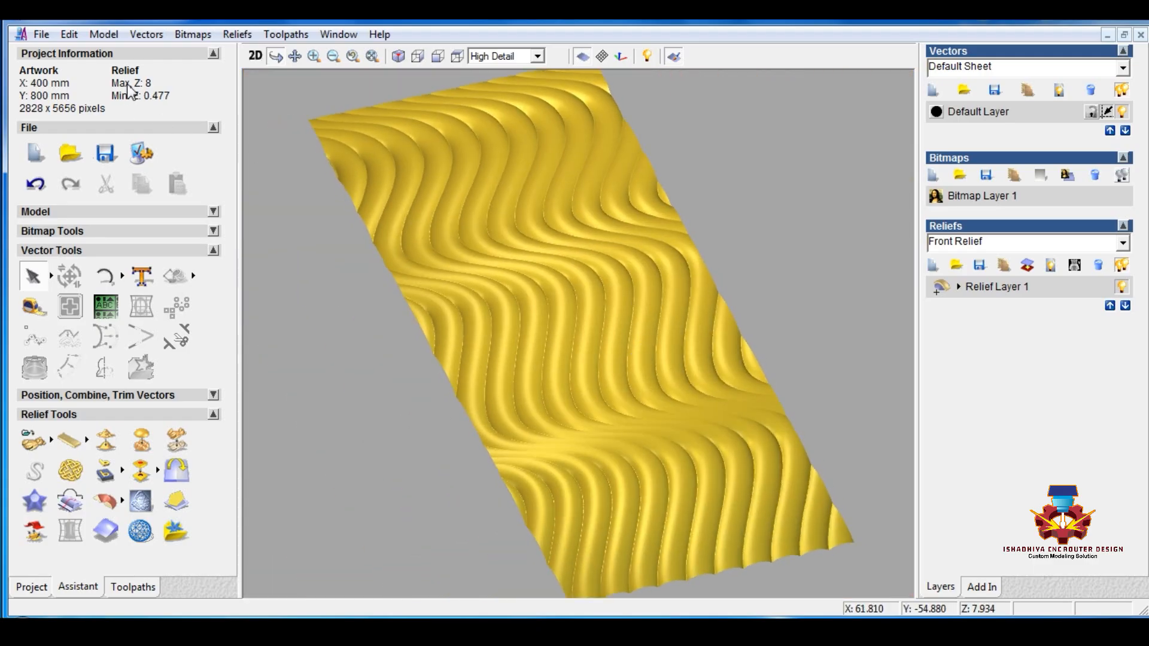
click(177, 445)
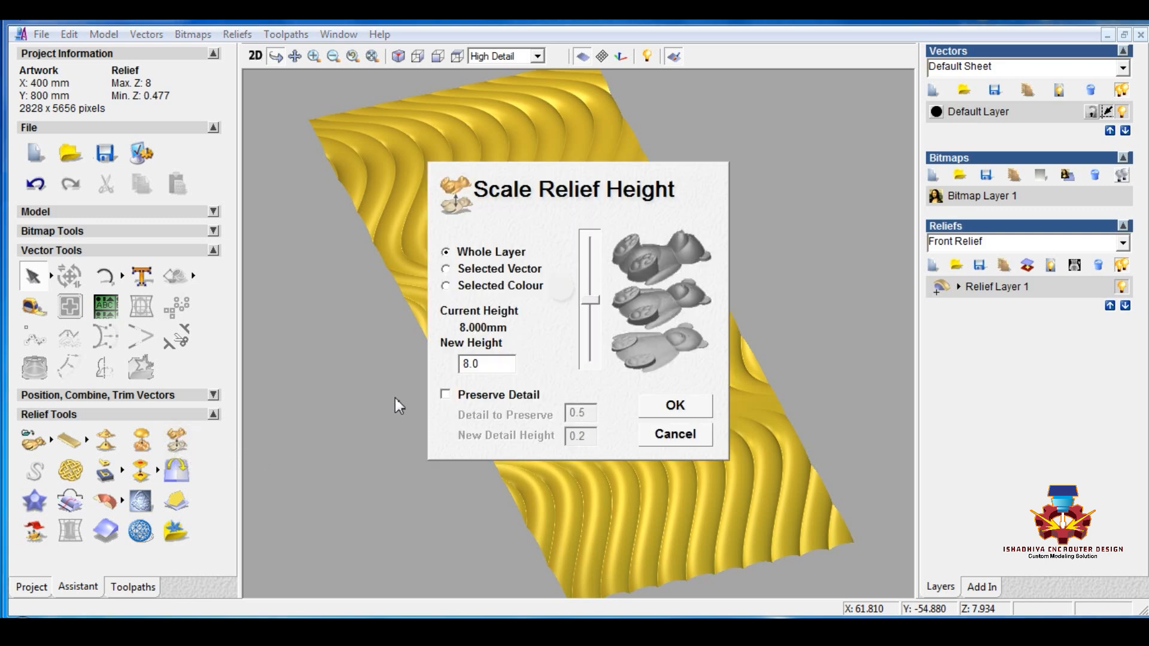
double_click(482, 365)
click(672, 405)
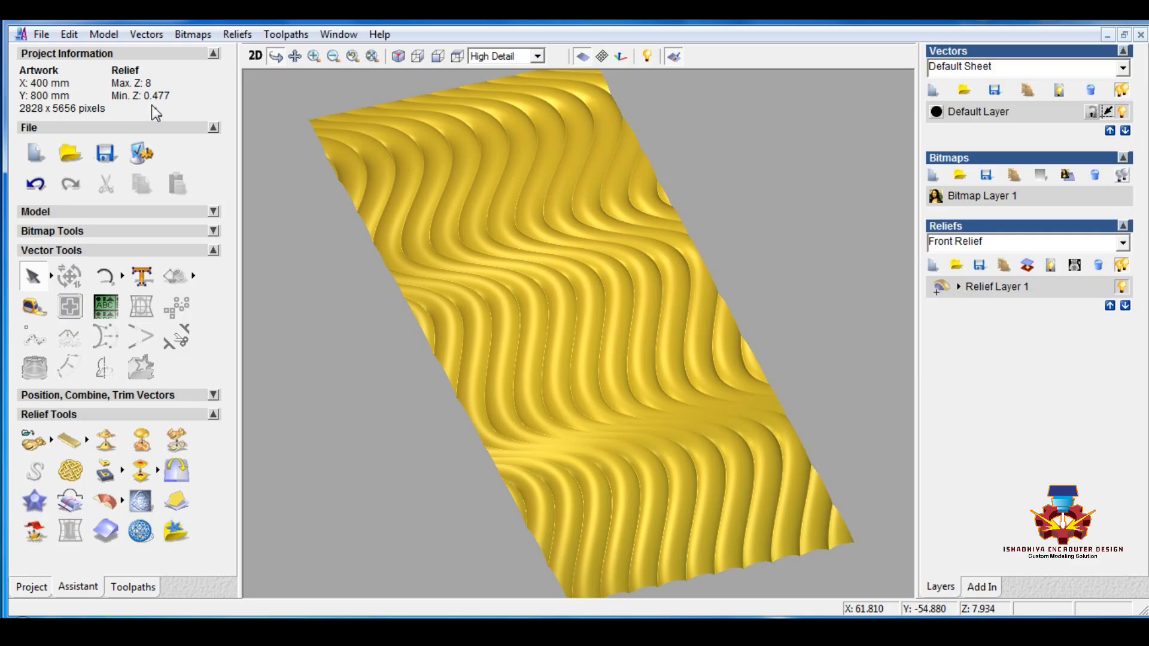
- Set up the material with a thickness of 25 mm, Z zero on its upper surface and a top offset of 0
click(293, 36)
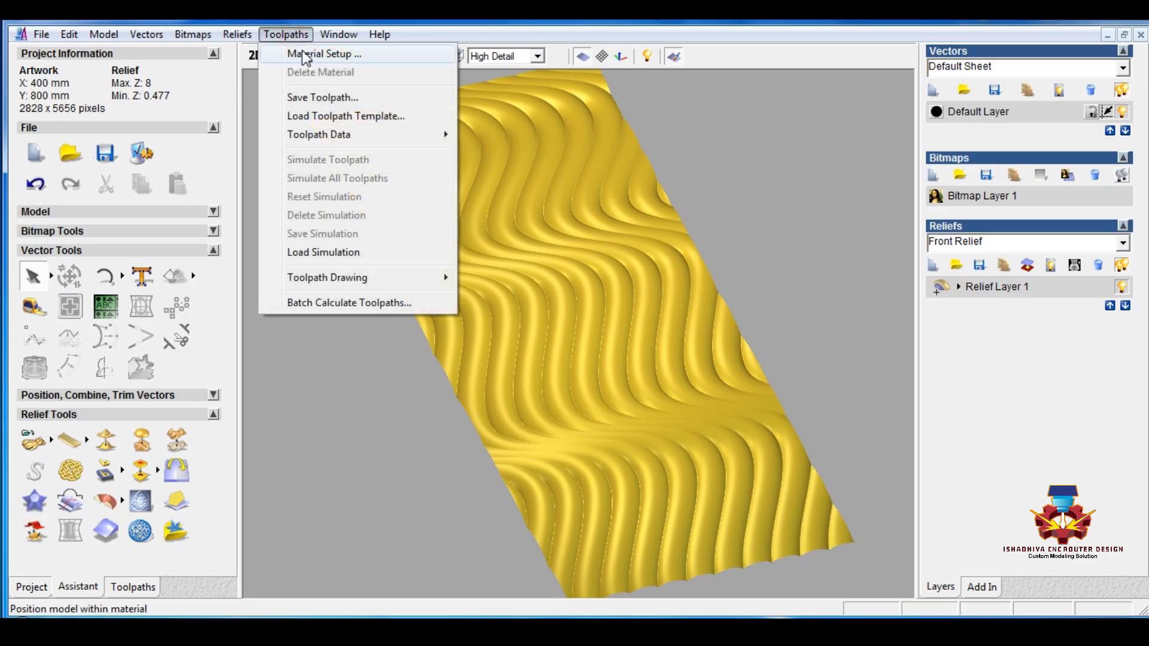
click(311, 60)
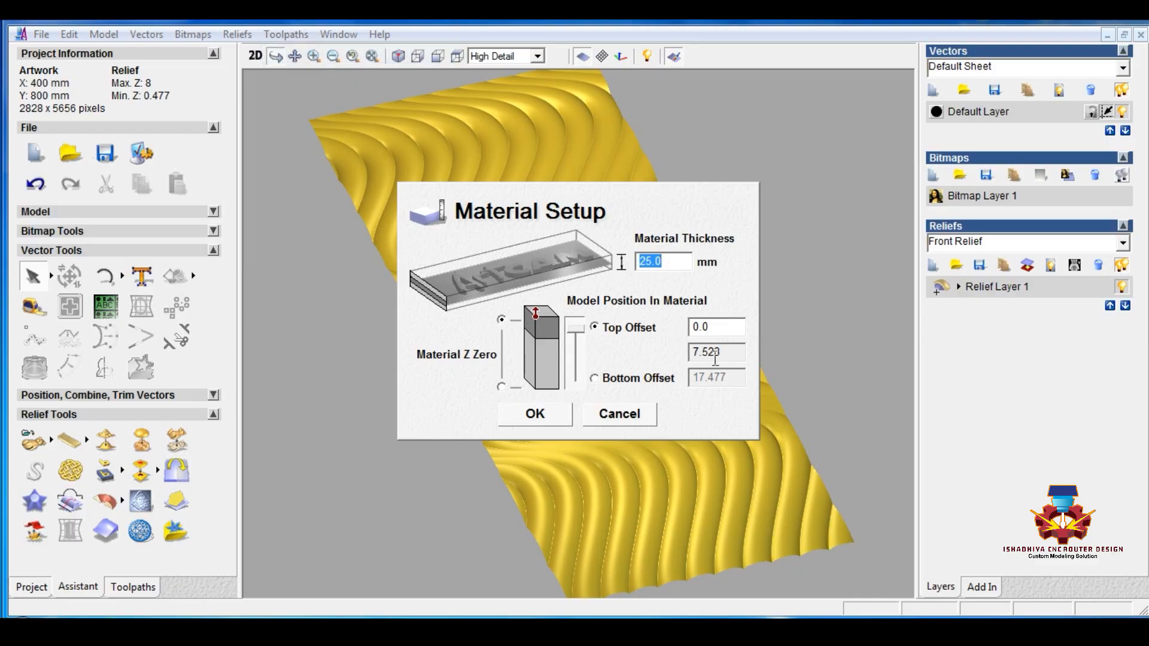
click(557, 419)
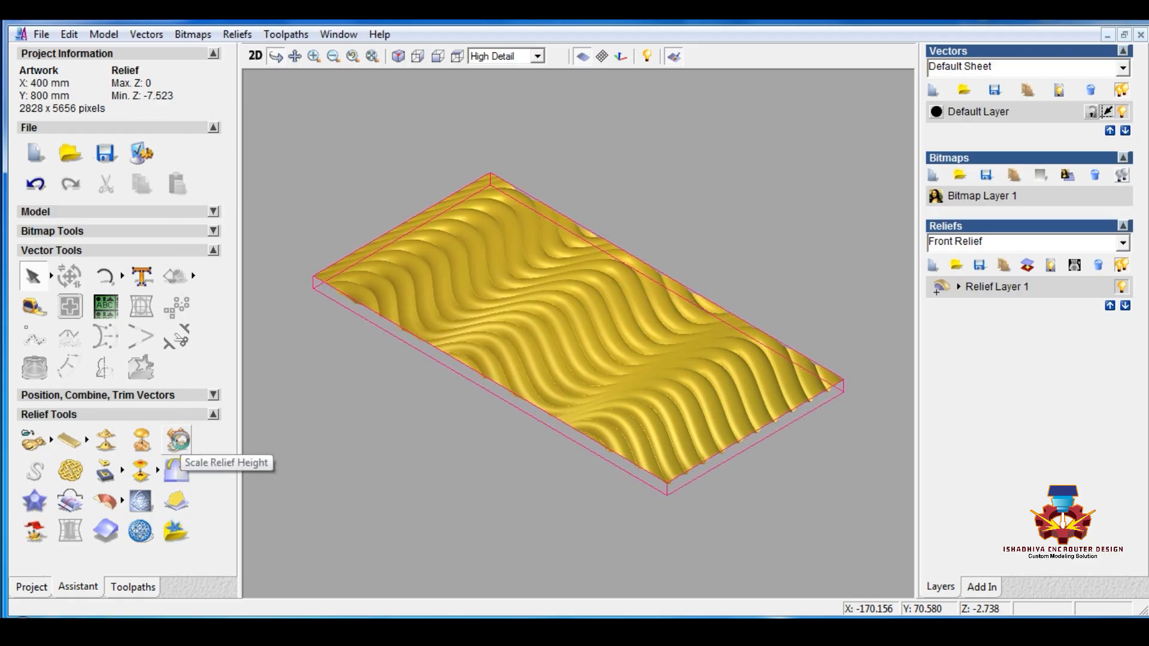
- Recheck the relief height in Scale Relief Height with the material setup applied
click(177, 440)
double_click(496, 365)
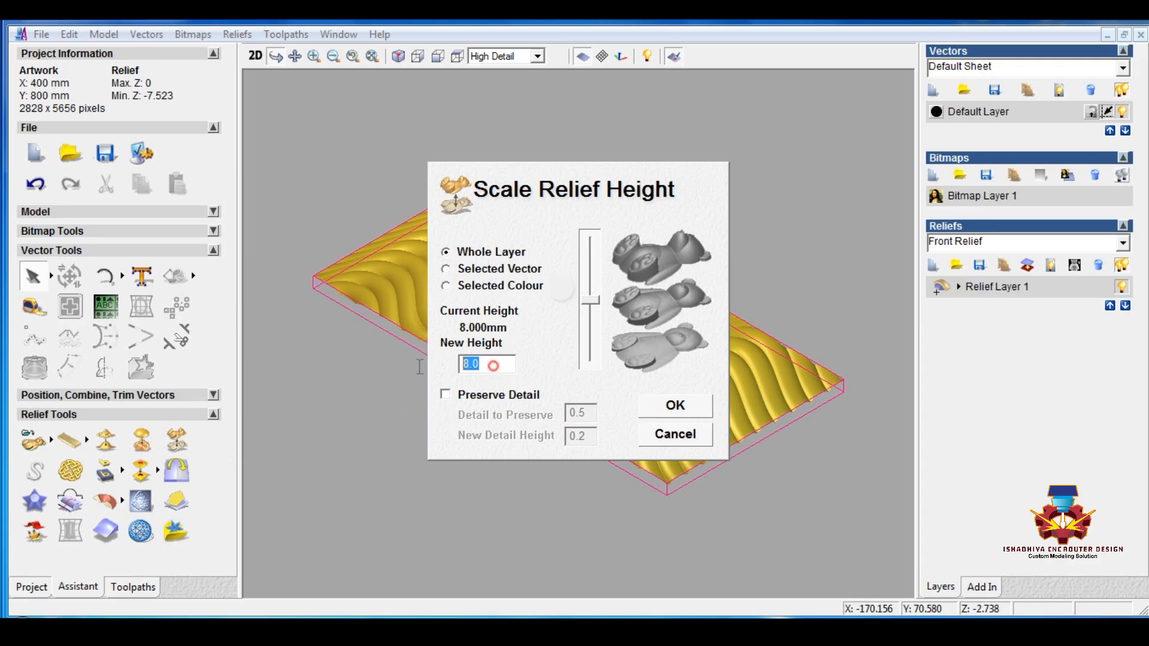
click(675, 410)
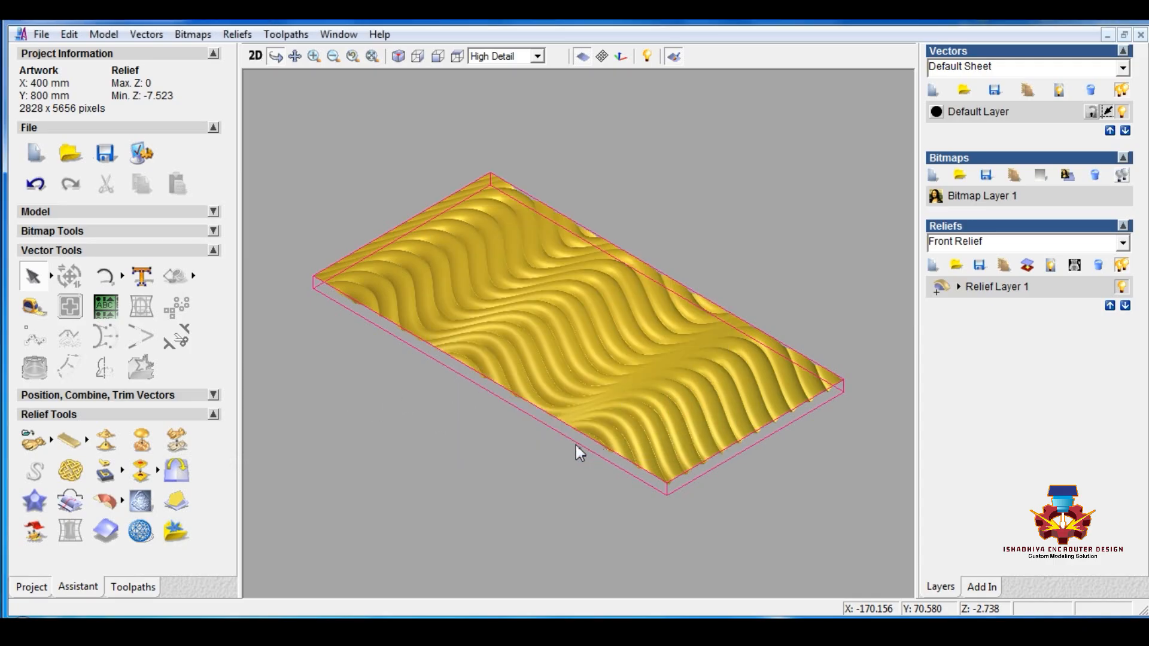
- Switch to the 2D view, add a new vector layer and hide the Default Layer with the wavy curves
click(256, 56)
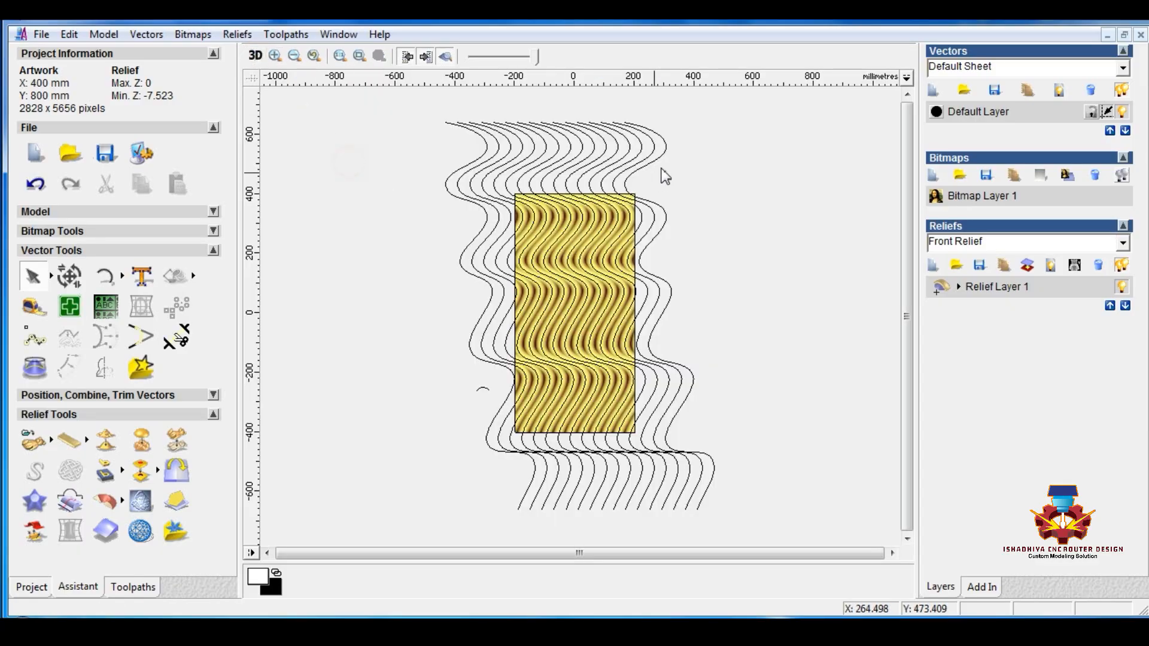
click(934, 90)
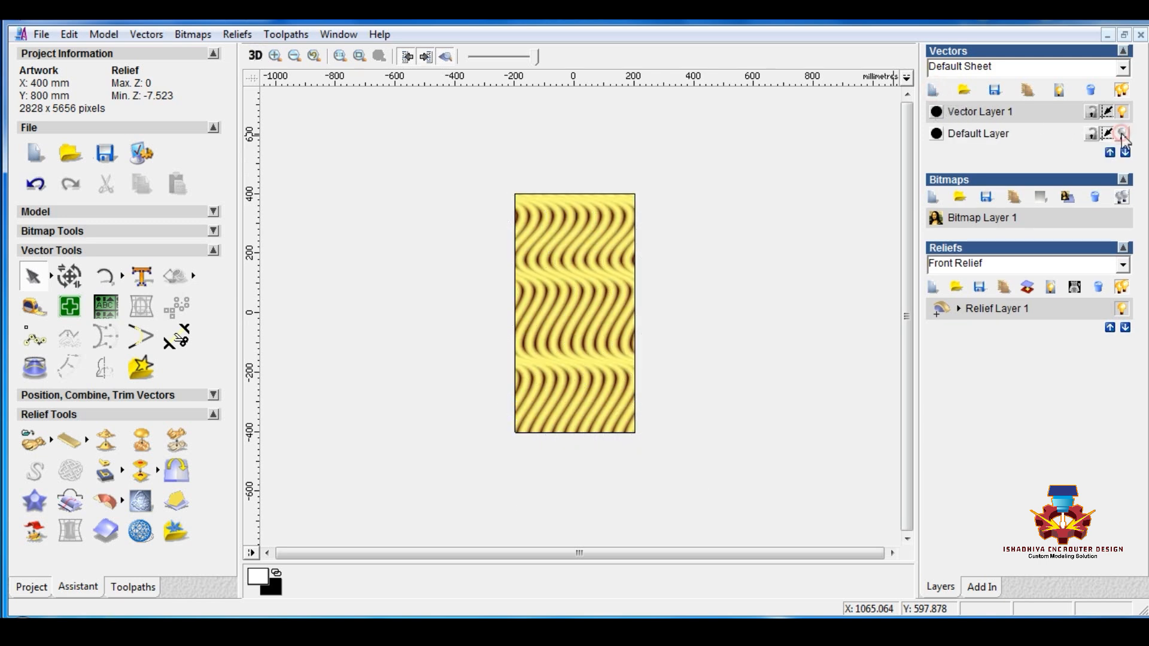
click(1122, 133)
- Draw a rectangle over the artwork, about 399 mm wide and 806 mm high
click(122, 276)
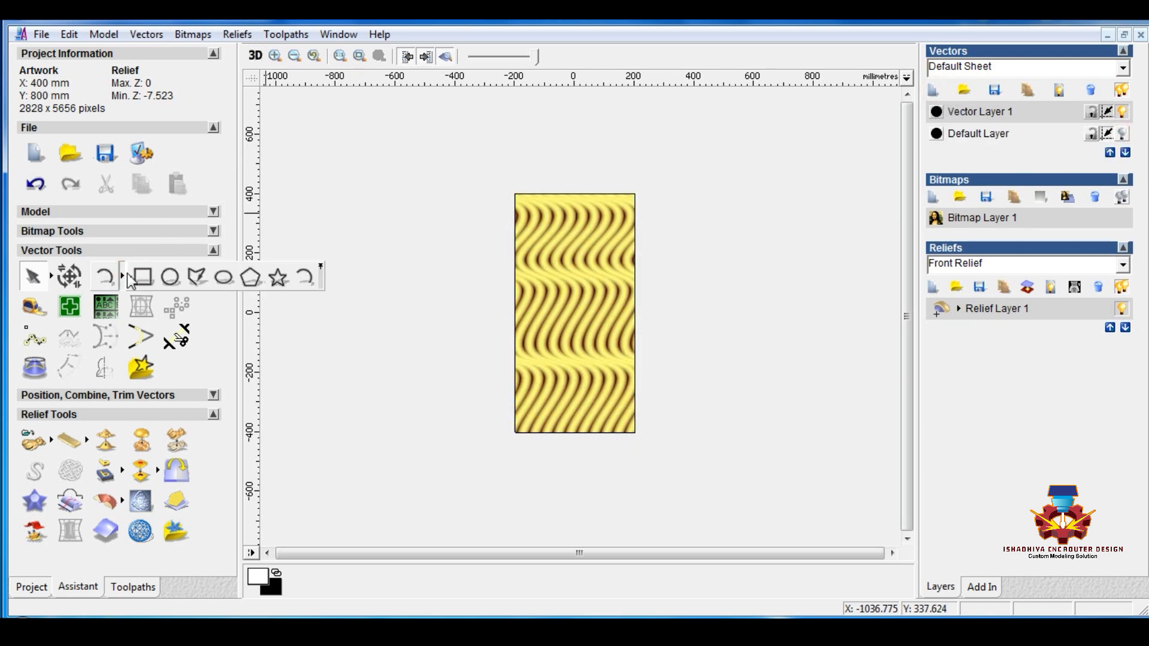
click(143, 277)
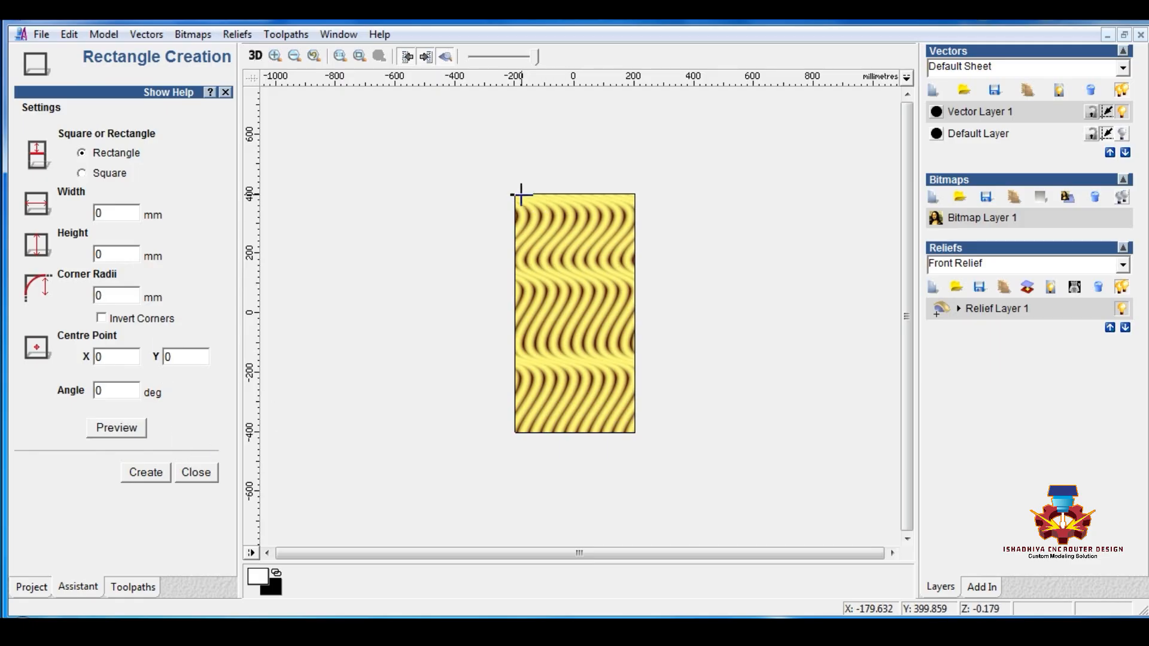
drag(513, 192, 626, 427)
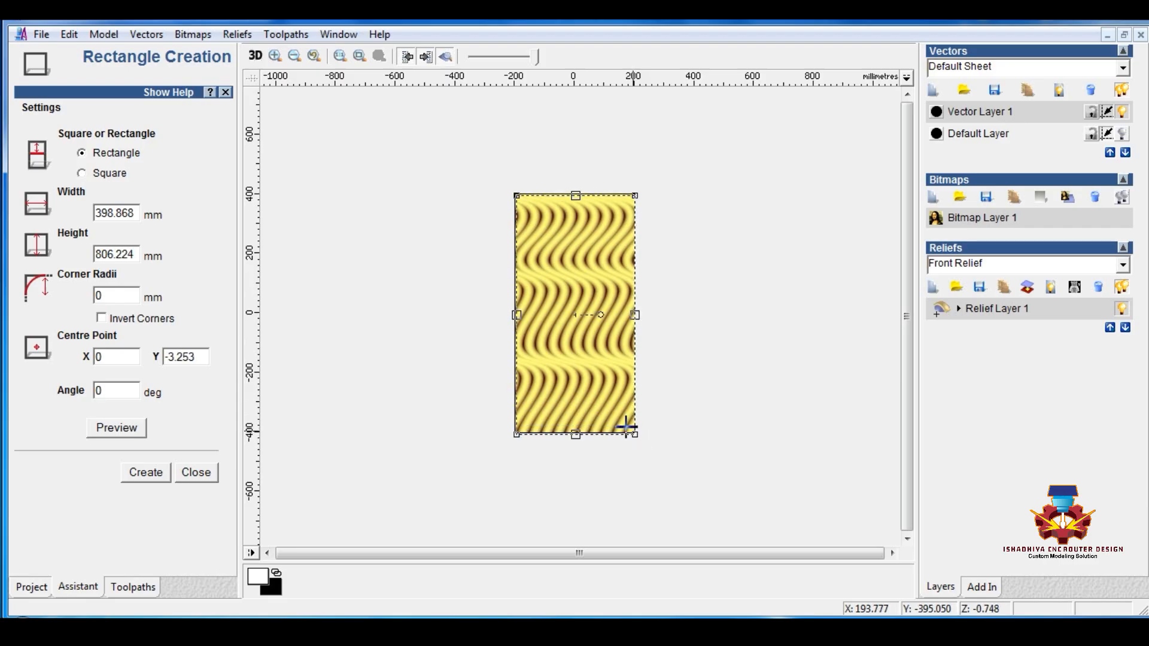
- Set the rectangle's width to 400 mm and height to 800 mm, create it, close Rectangle Creation and deselect it
double_click(138, 216)
text(40)
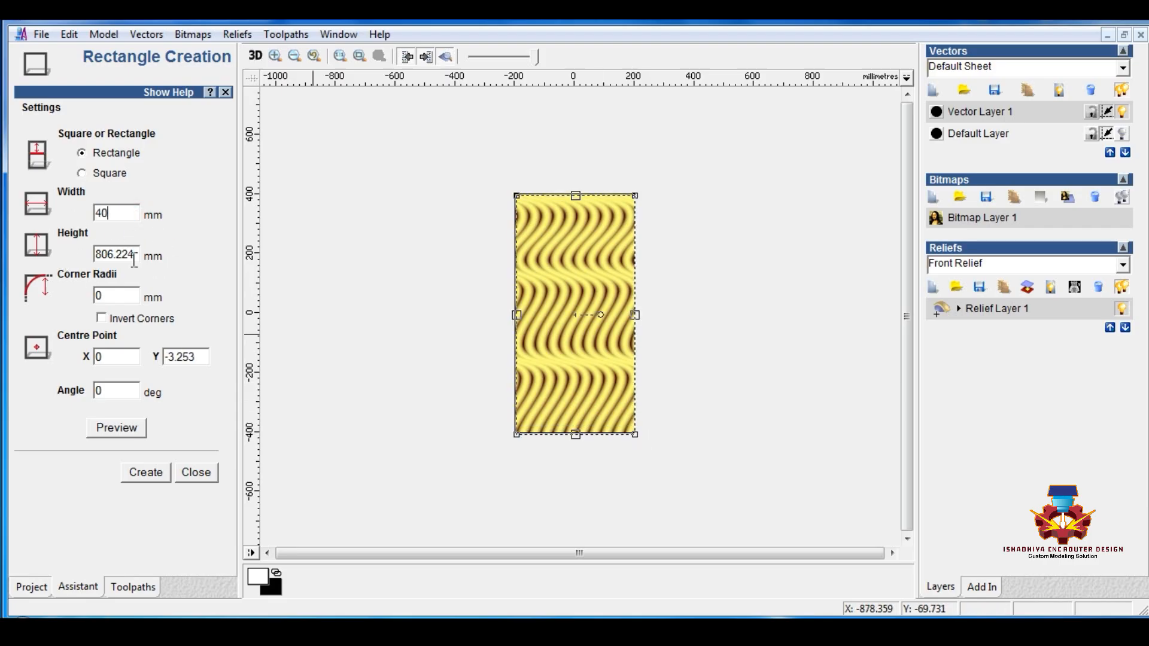
text(0)
key(Tab)
text(8)
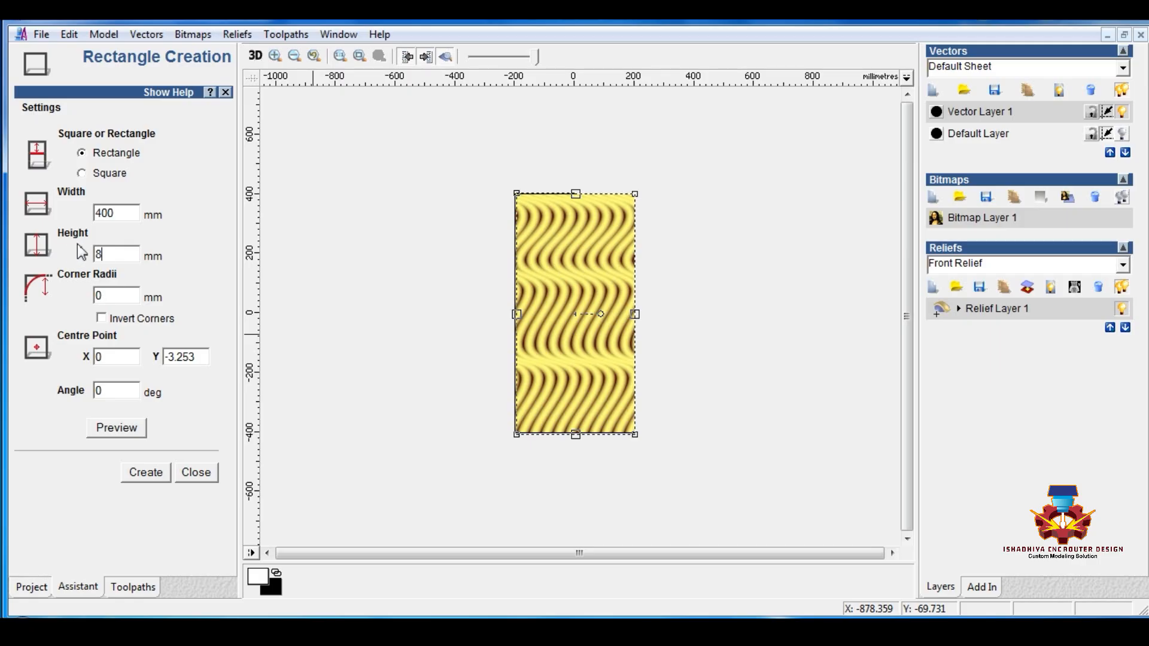
text(00)
click(107, 428)
click(146, 472)
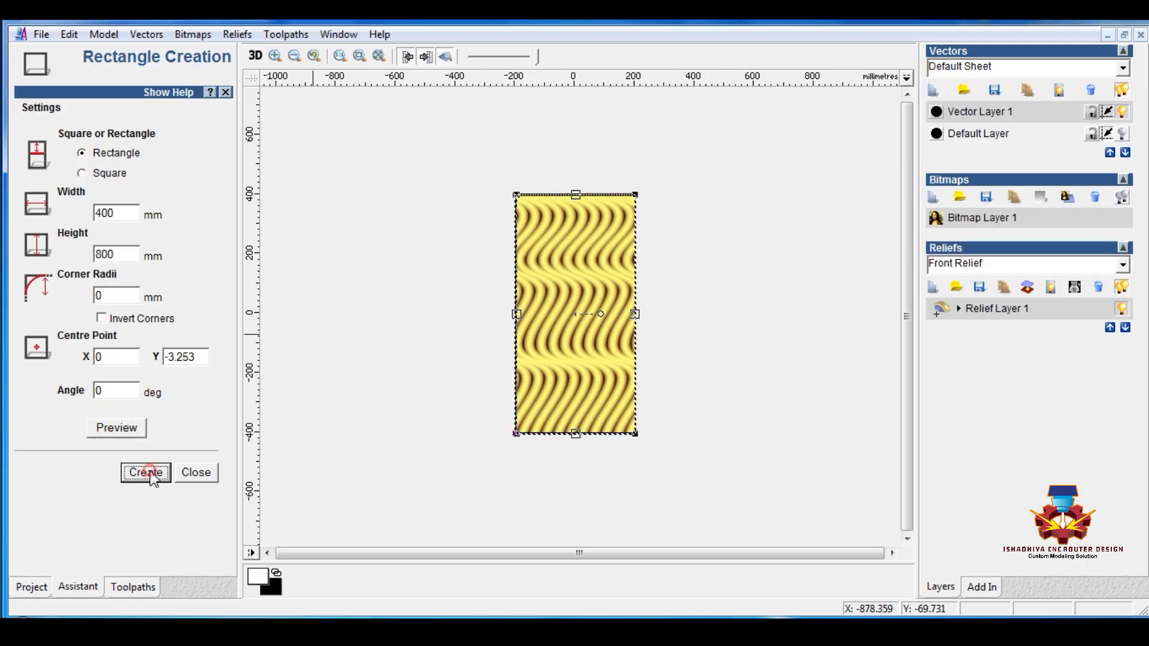
click(192, 476)
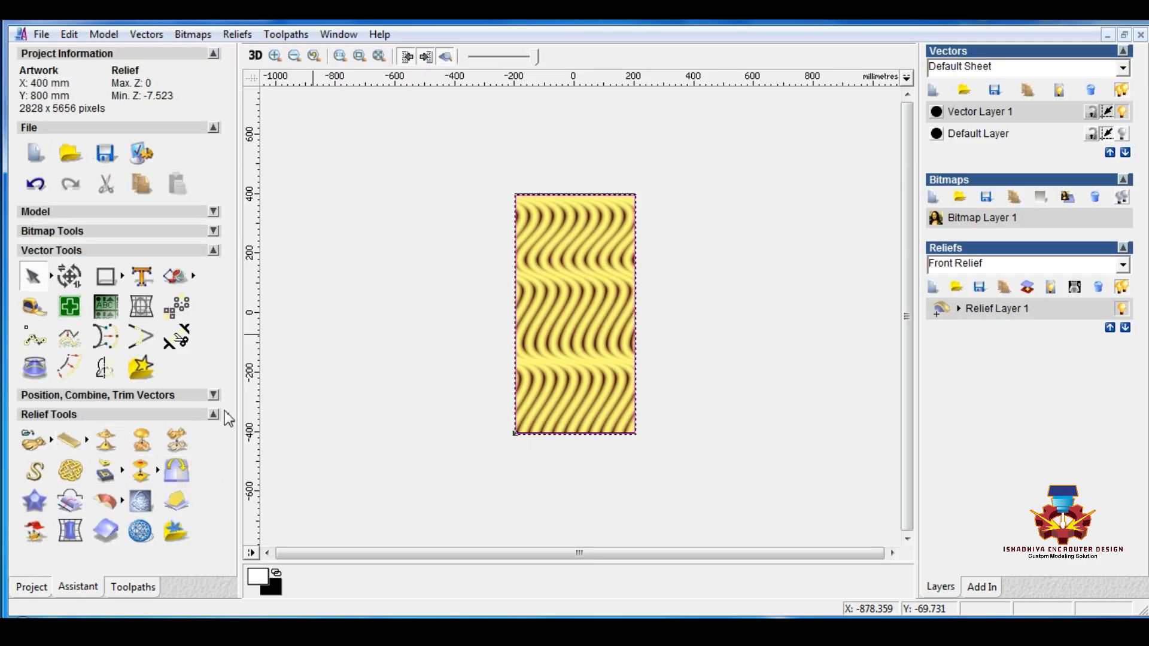
click(396, 306)
scroll(466, 202, up, 3)
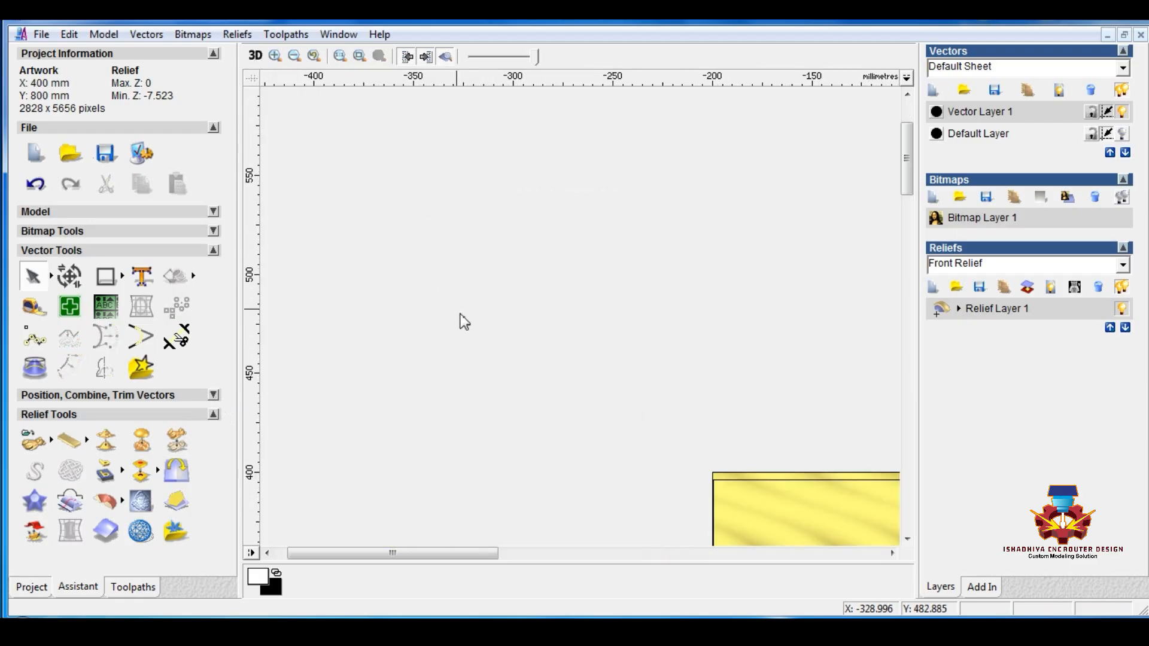
- Select the 400 x 800 mm rectangle and centre it on the artwork so it matches the panel edges
scroll(789, 476, up, 1)
click(524, 301)
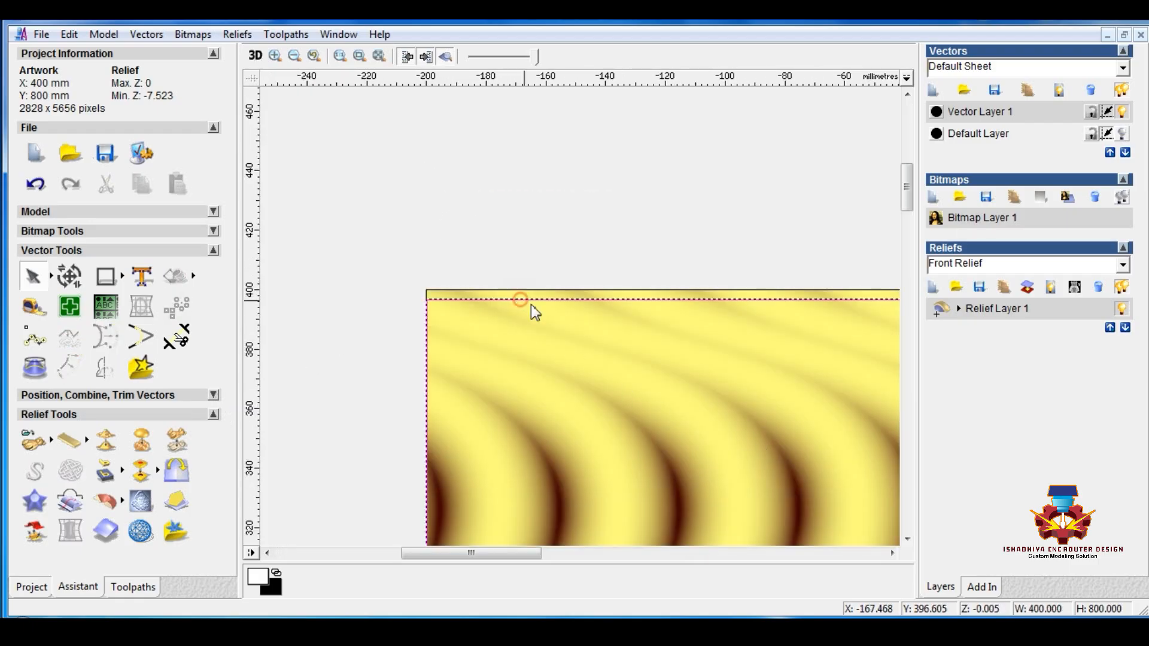
drag(520, 306, 556, 329)
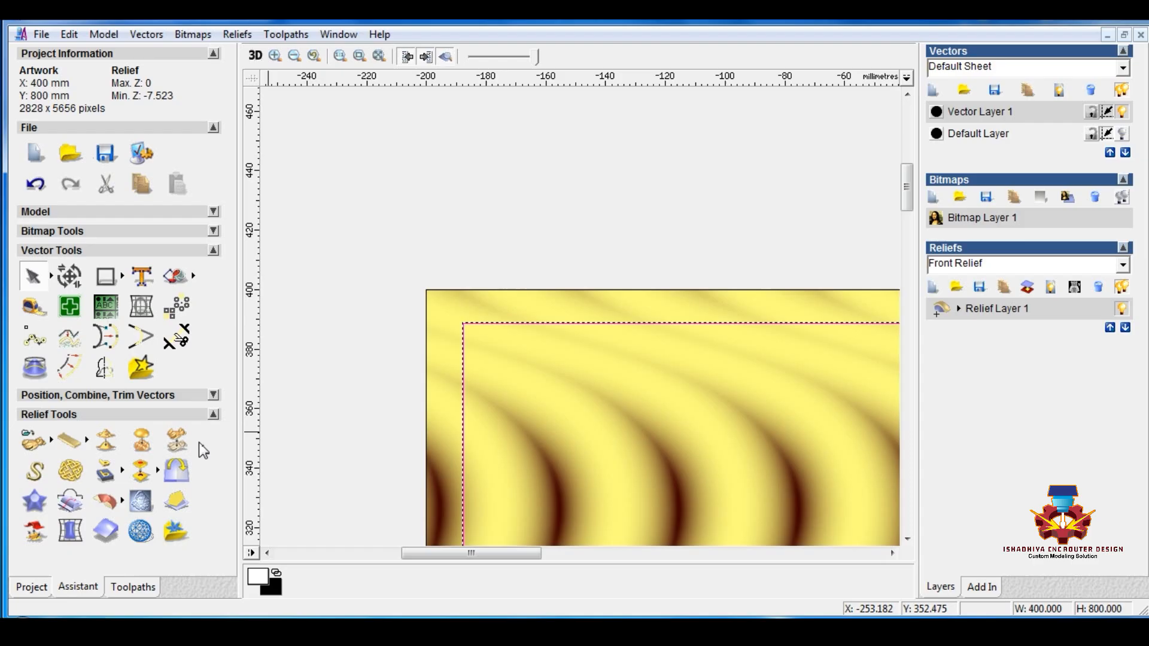
click(214, 395)
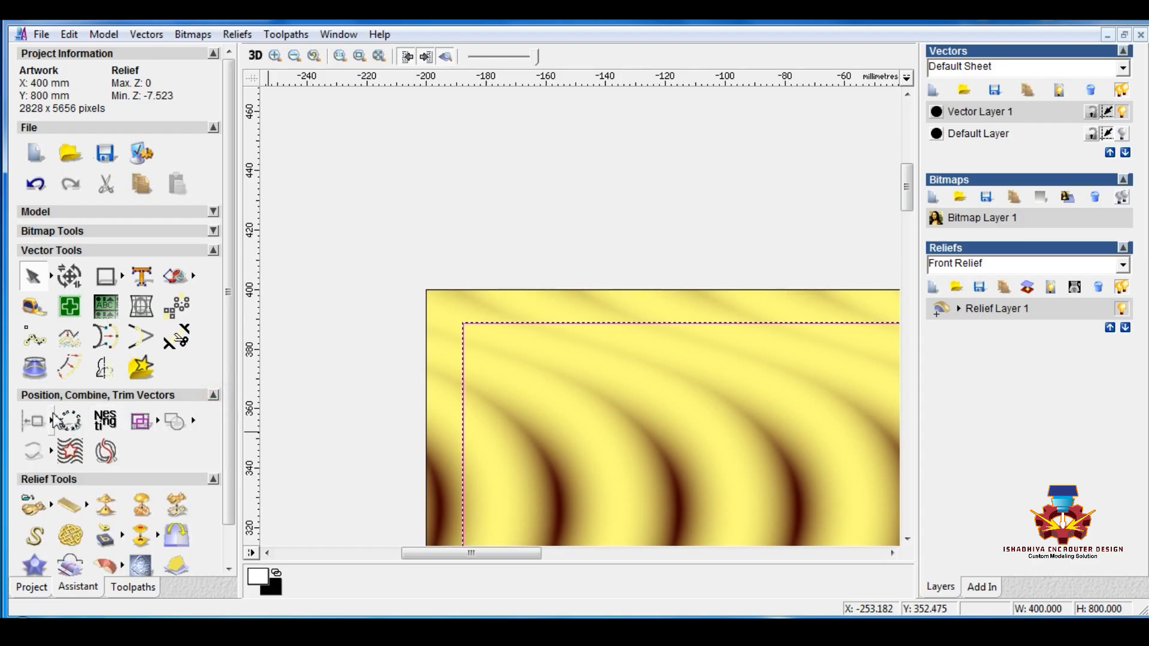
mouse_move(53, 421)
click(259, 421)
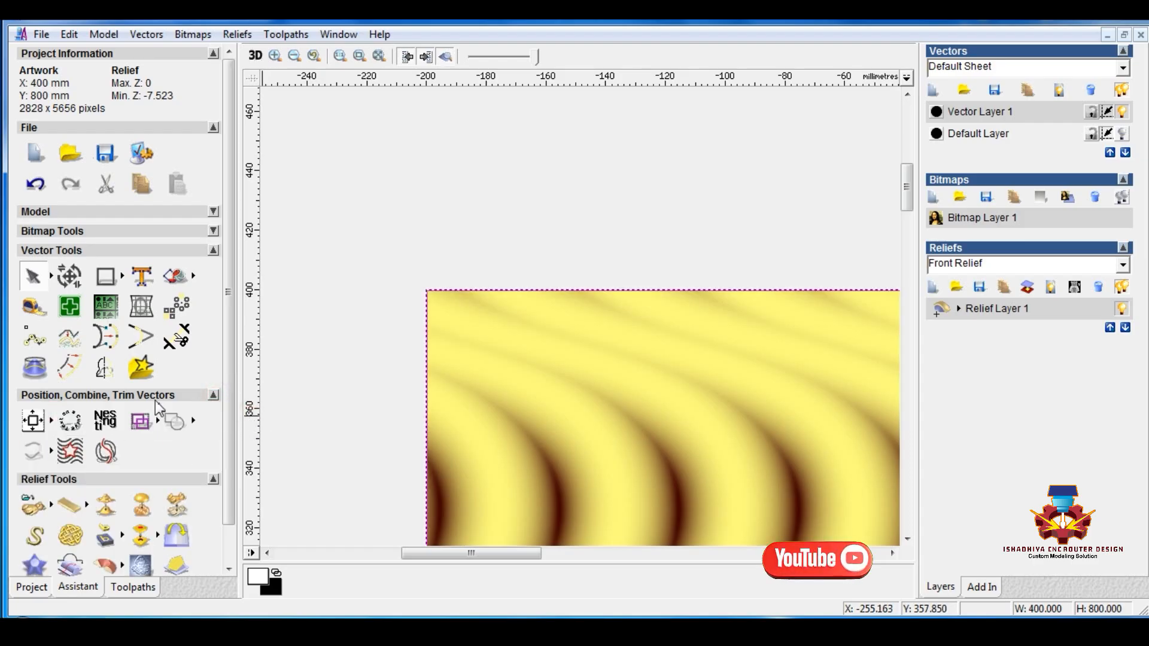
click(213, 396)
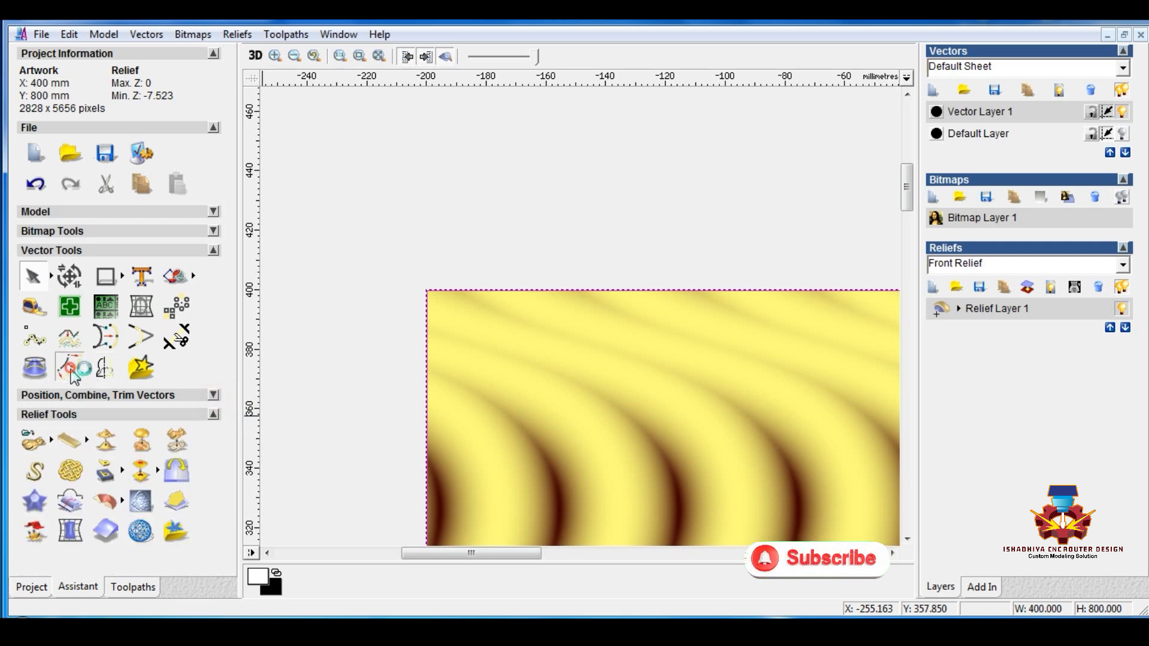
- Offset the rectangle inwards by 5 mm with sharp corners, keeping the original vector, and close Offset Vector(s)
click(70, 367)
double_click(105, 112)
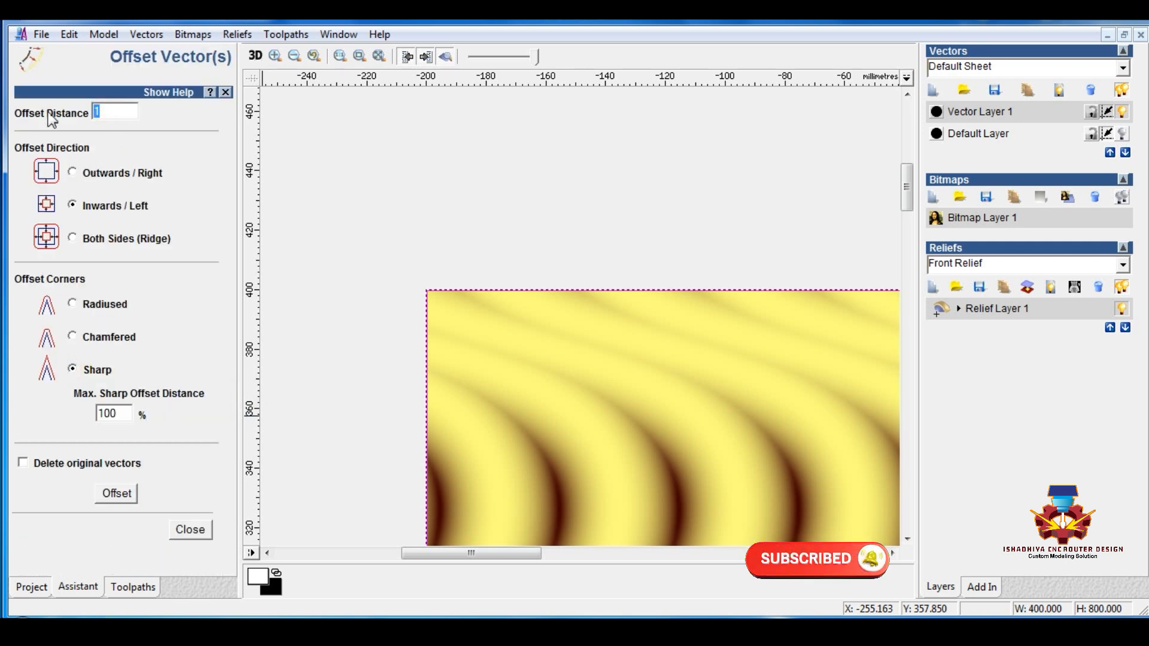
text(5)
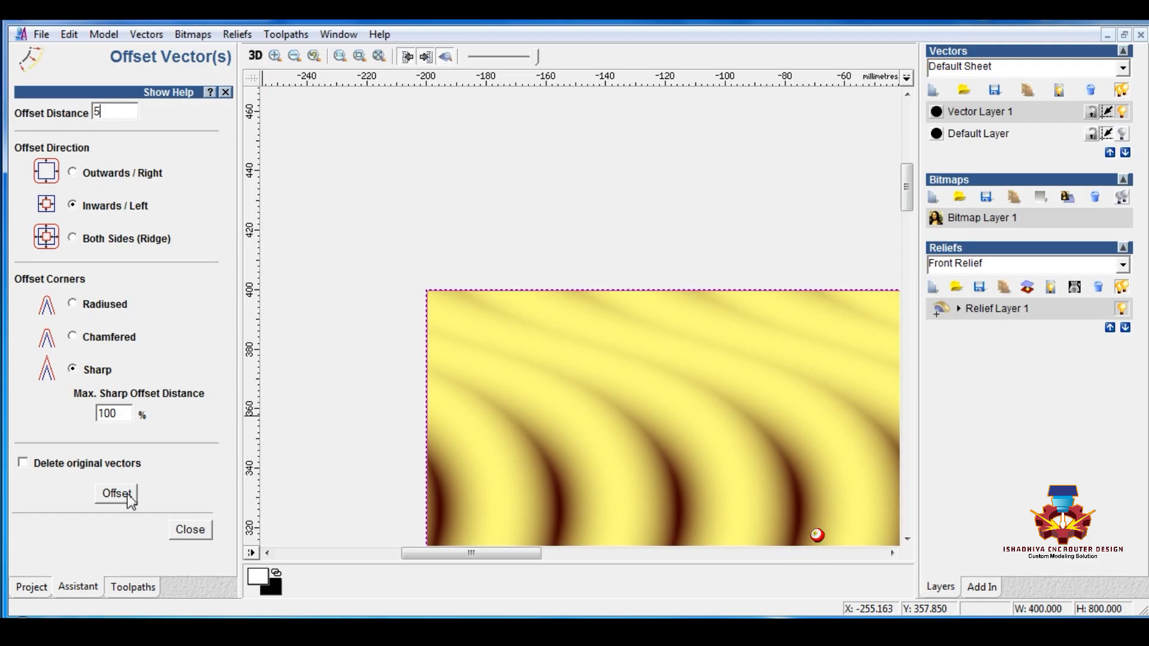
click(123, 493)
click(194, 534)
scroll(423, 303, down, 2)
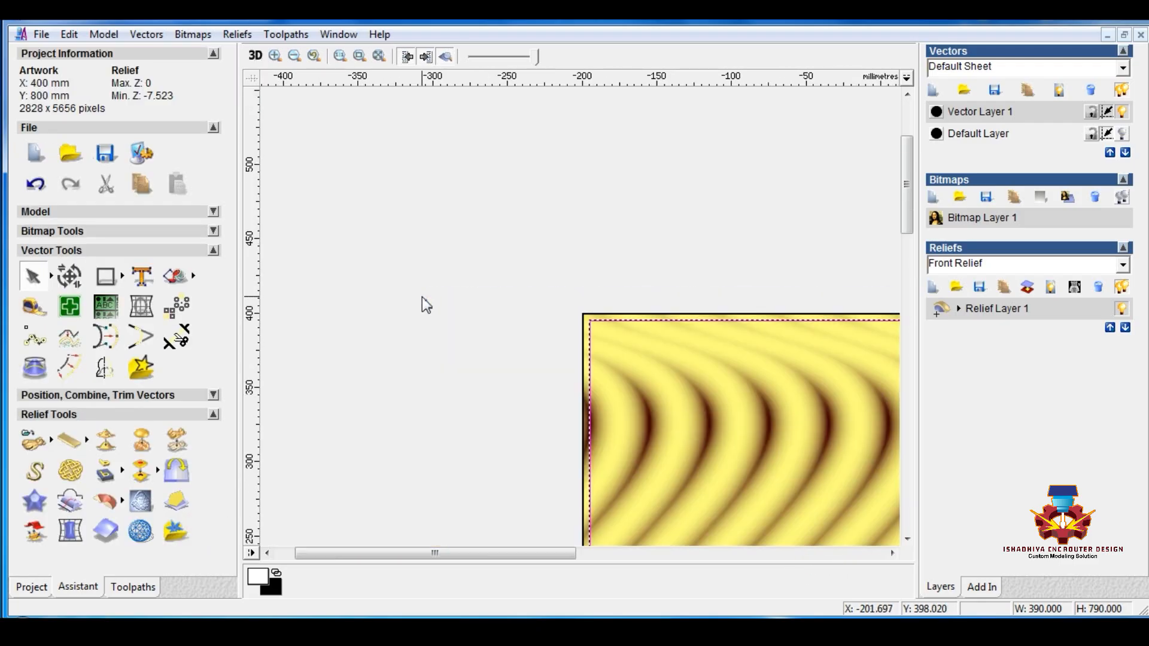
- Tile the 2D and 3D views vertically, narrow the 2D view and check the offset at the panel's upper-left corner
click(336, 36)
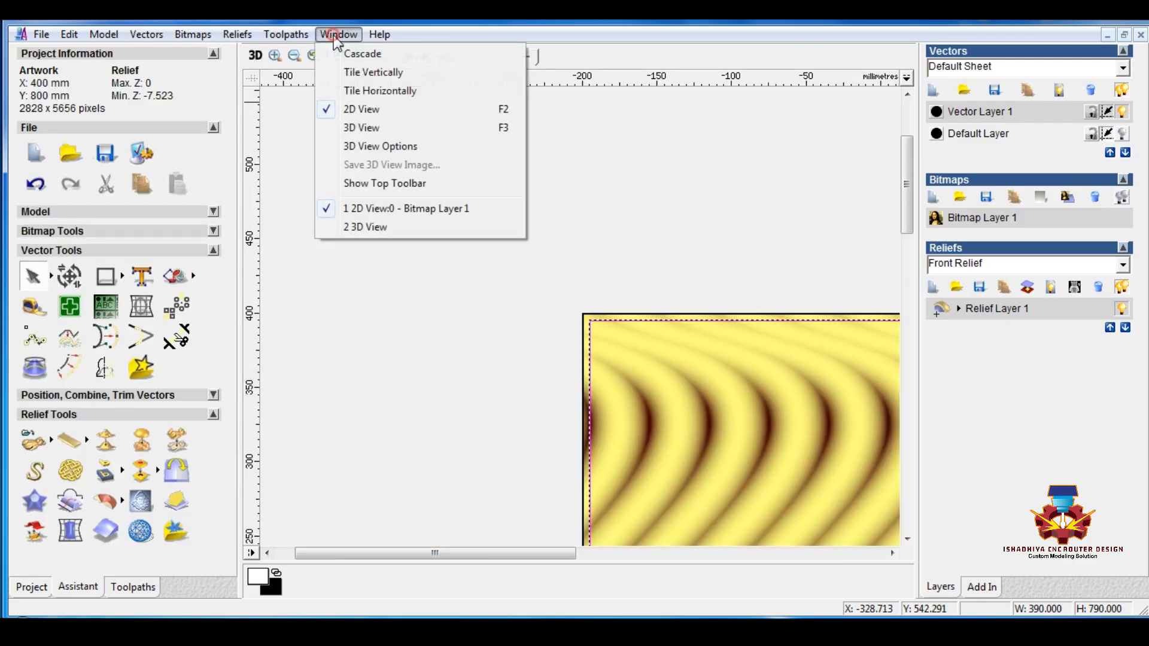
click(362, 73)
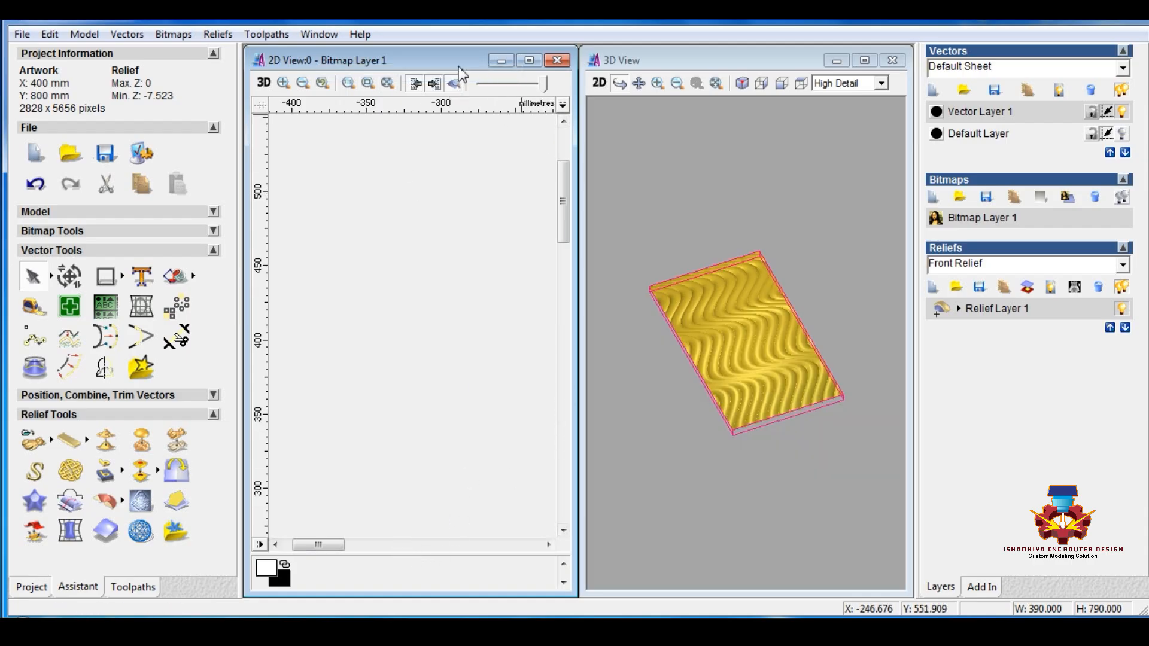
drag(579, 299, 453, 299)
scroll(359, 300, down, 5)
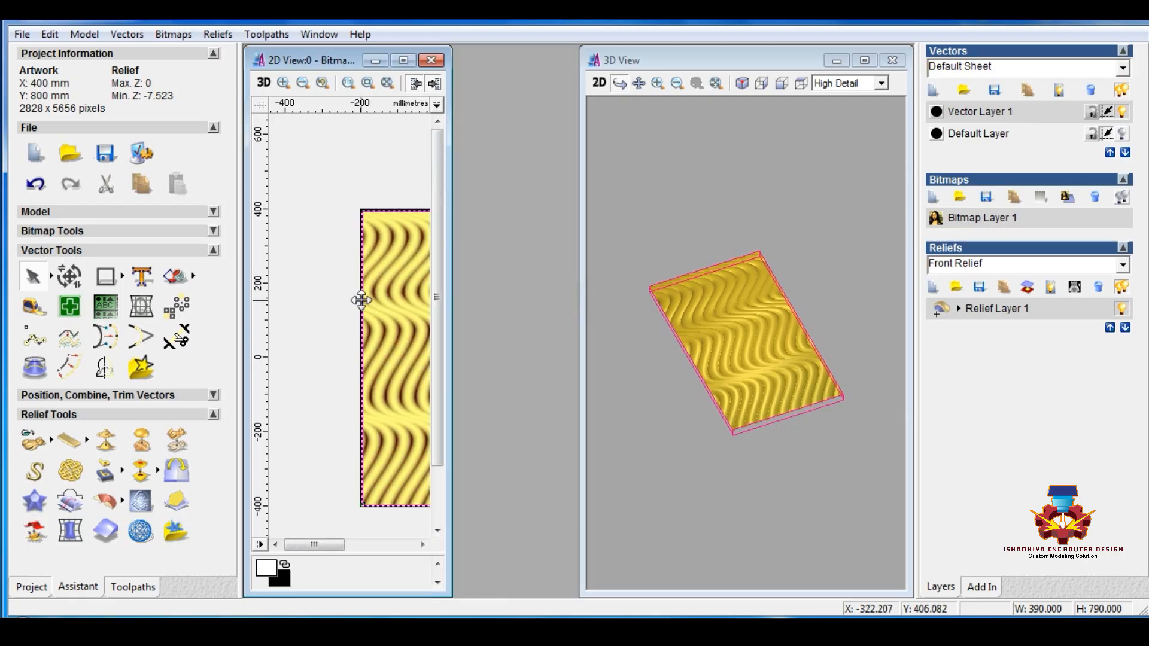
scroll(357, 293, up, 3)
scroll(317, 221, up, 1)
scroll(342, 312, up, 1)
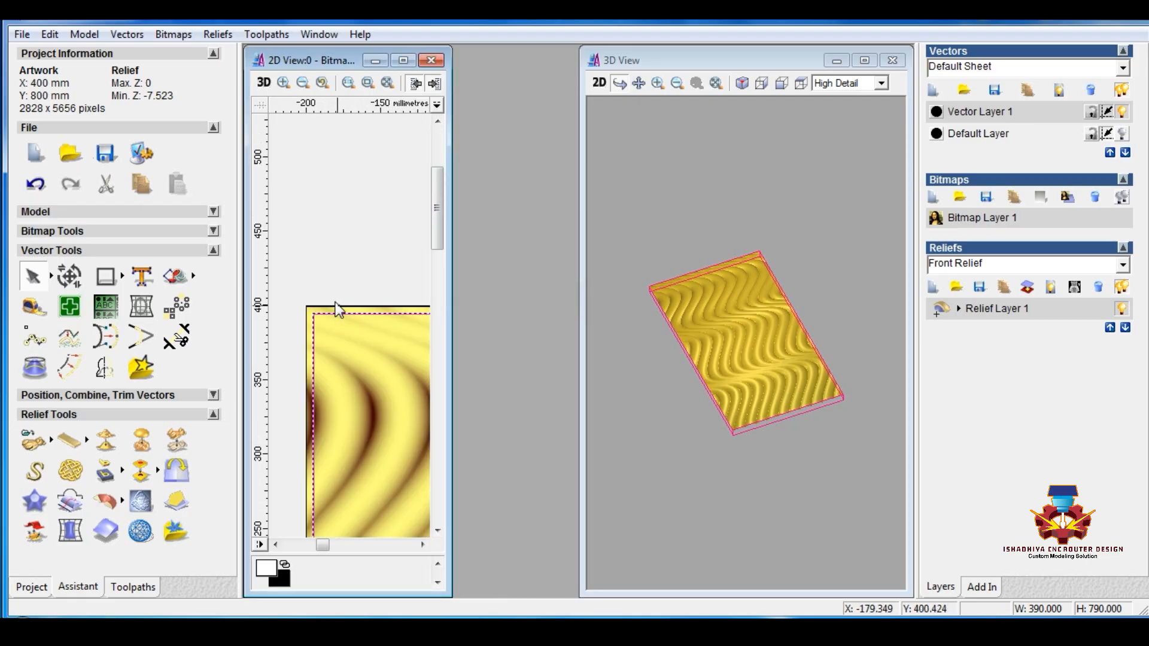
scroll(330, 316, down, 1)
scroll(342, 318, up, 1)
scroll(363, 318, up, 1)
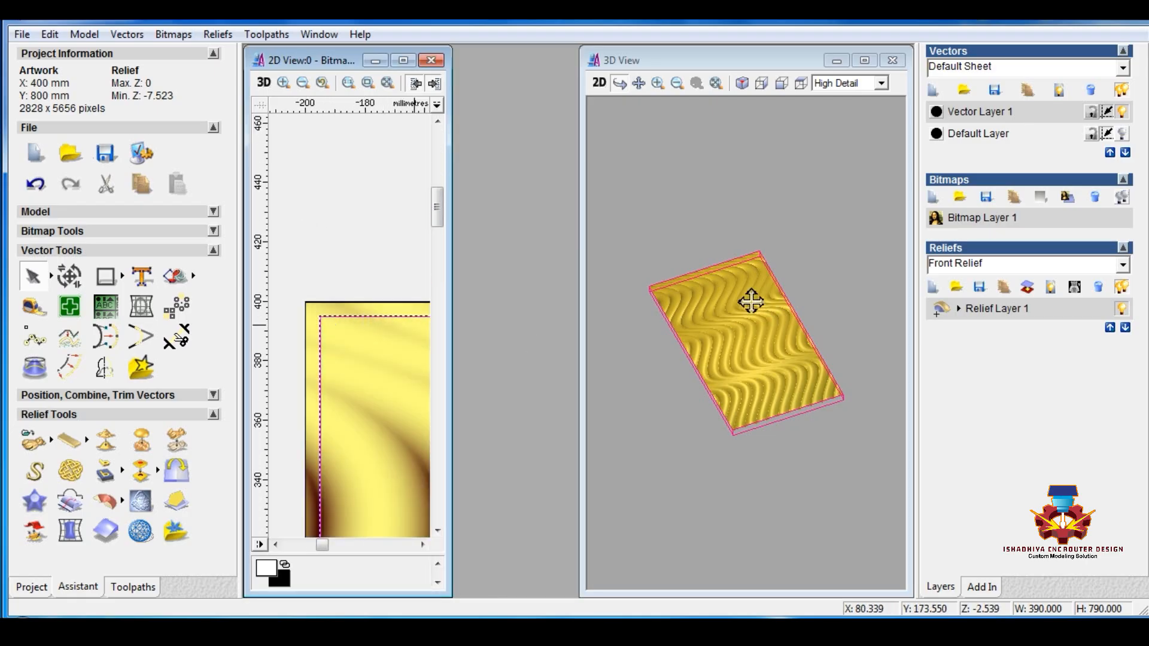
- Widen the 3D view up to the edge of the 2D view and frame the whole relief in it
drag(582, 288, 456, 282)
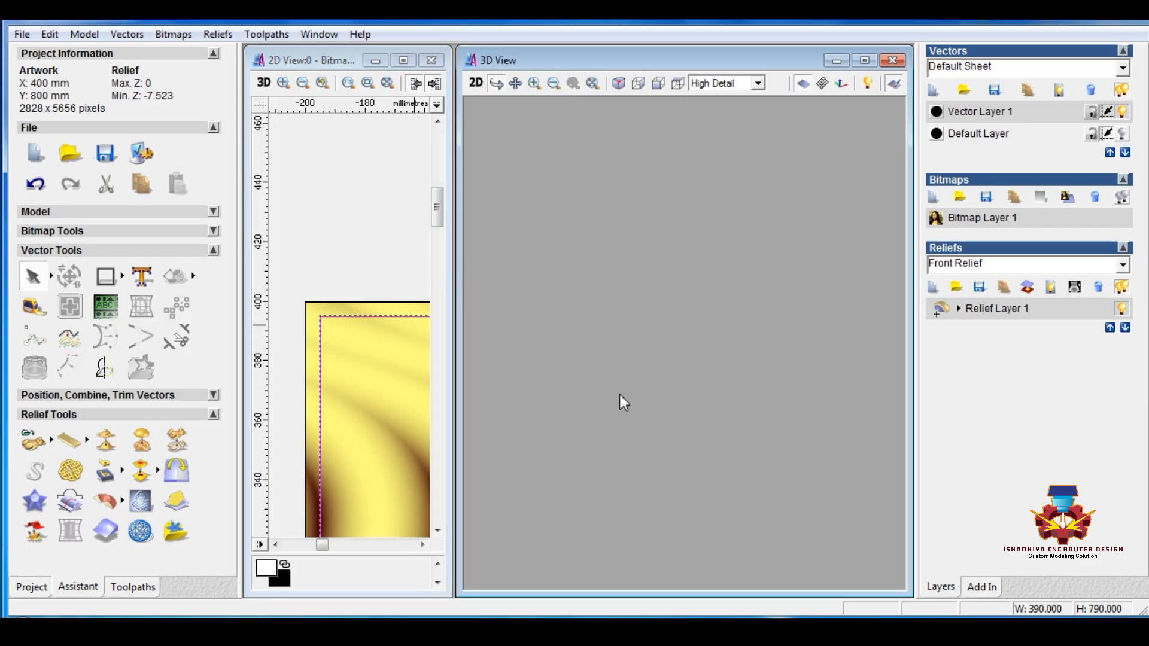
drag(727, 432, 648, 321)
scroll(654, 335, up, 6)
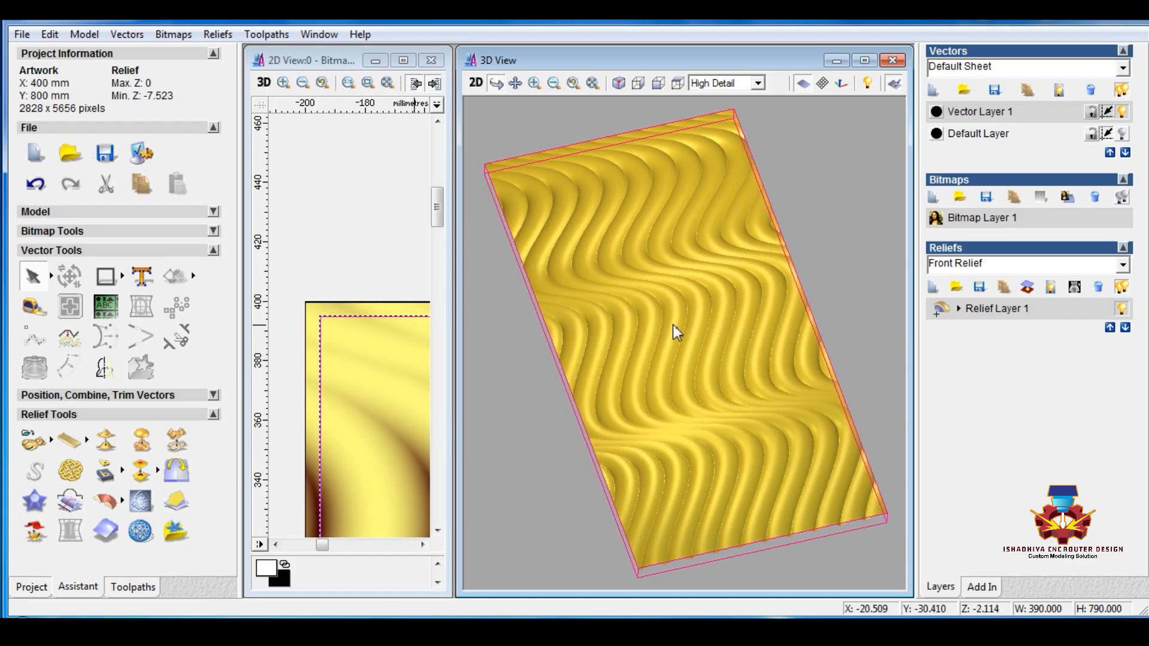
scroll(669, 308, down, 3)
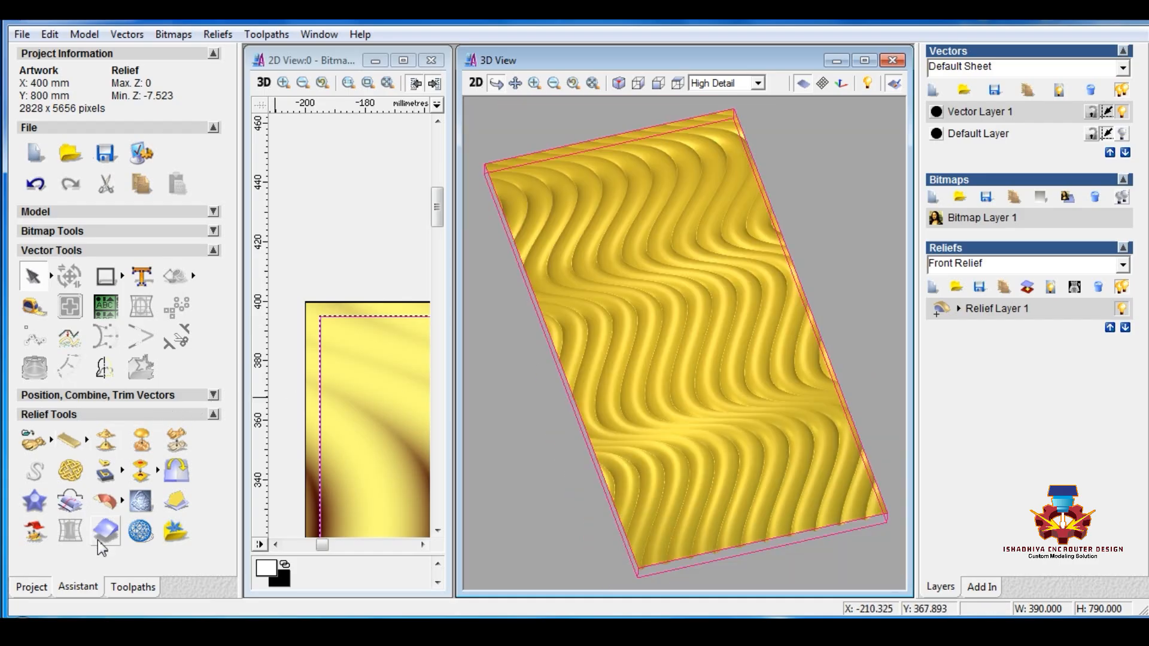
- Start a Machine Relief toolpath for the selected vector with a raster angle of 45 and a tolerance of 0.01
click(134, 588)
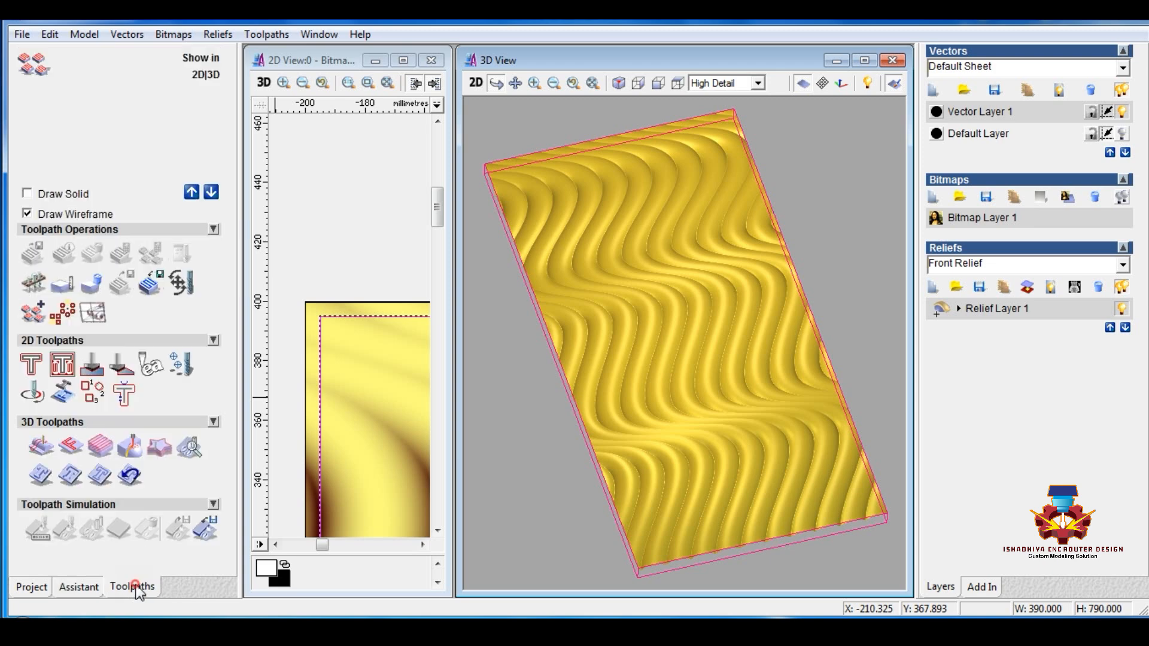
click(42, 444)
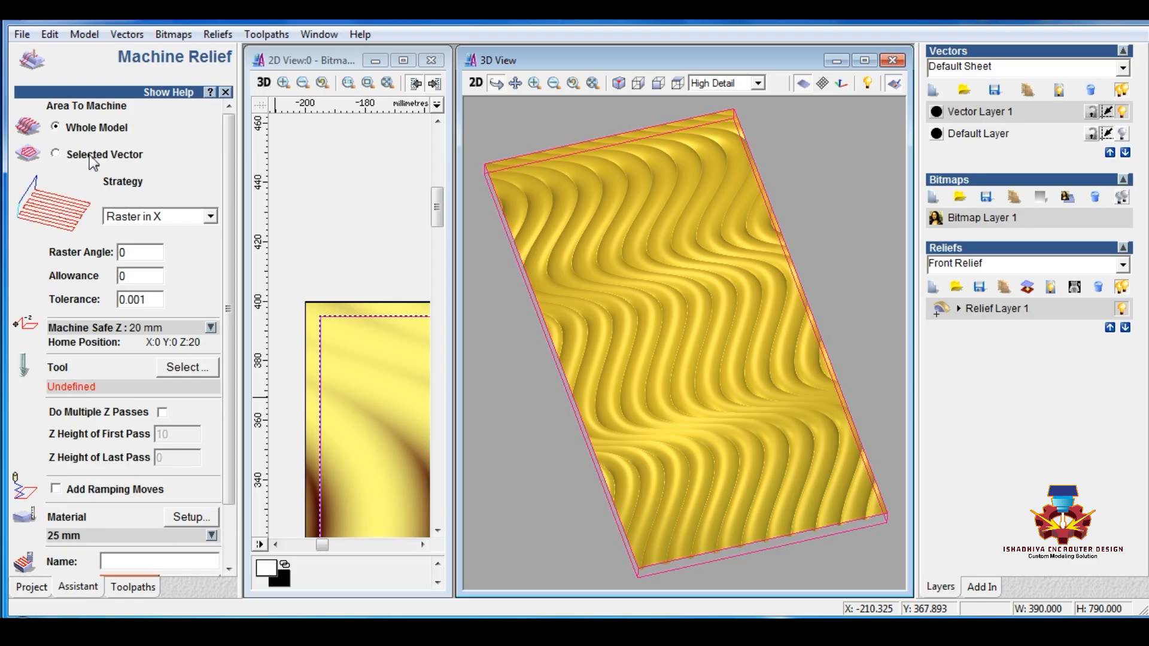
click(56, 153)
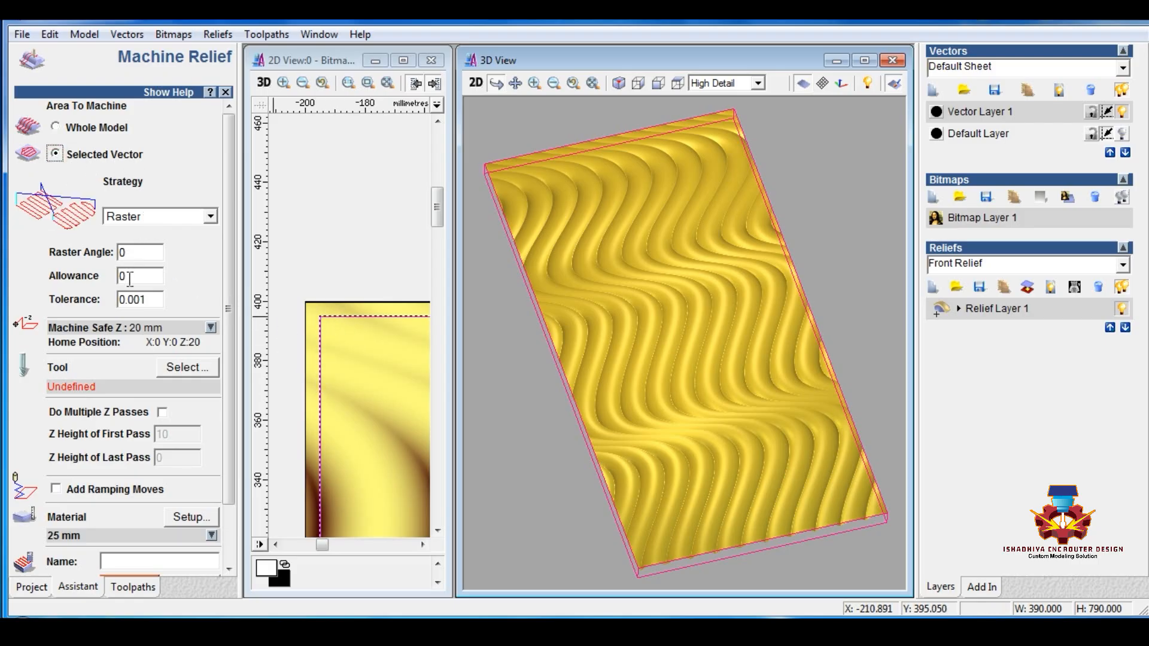
double_click(128, 256)
text(45)
drag(139, 257, 95, 252)
double_click(145, 301)
text(0.01)
- Choose the aluminum 3D finishing tool Ball Nose 5 mm for the toolpath and set its stepdown to 8 mm
drag(228, 302, 228, 350)
click(194, 315)
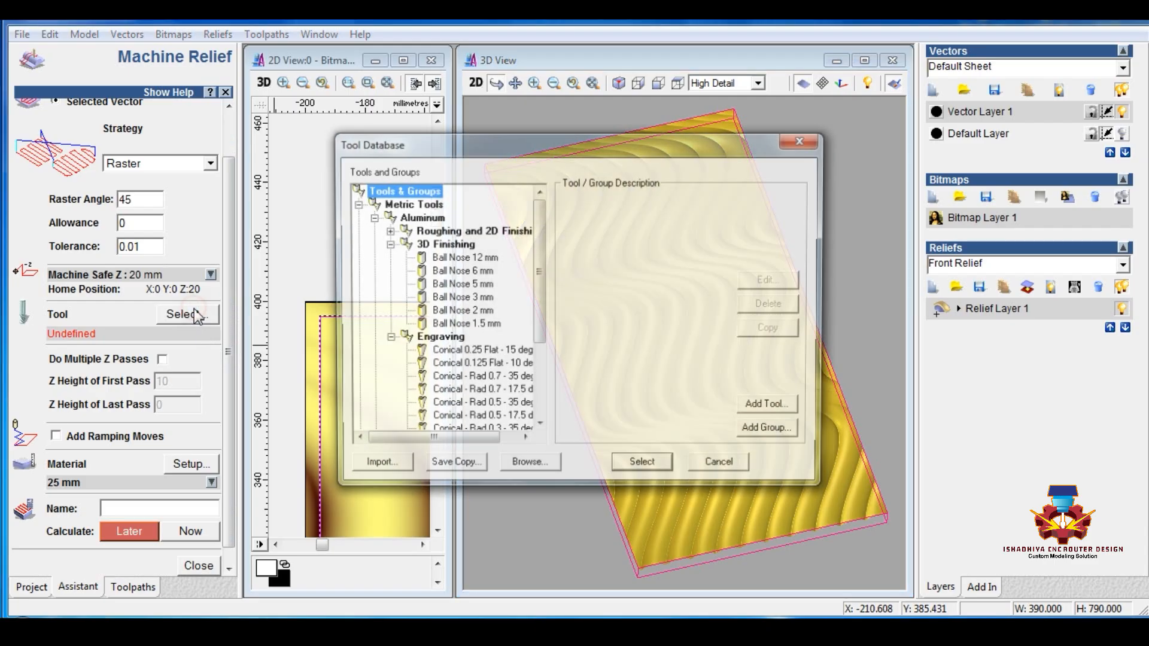
click(461, 285)
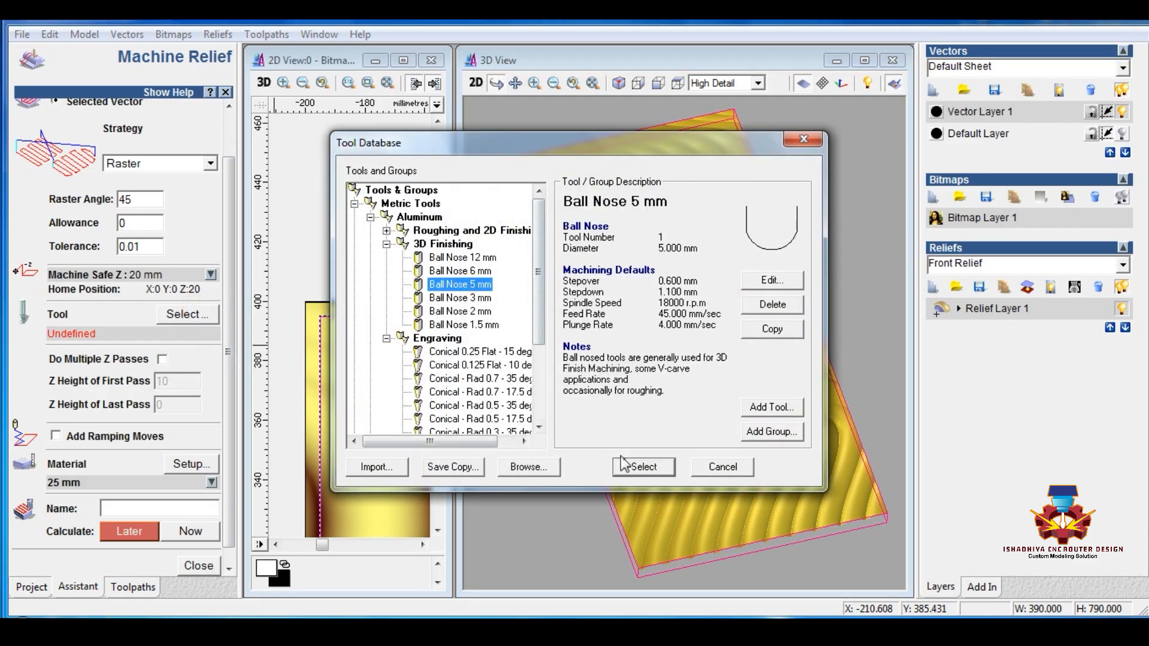
click(643, 469)
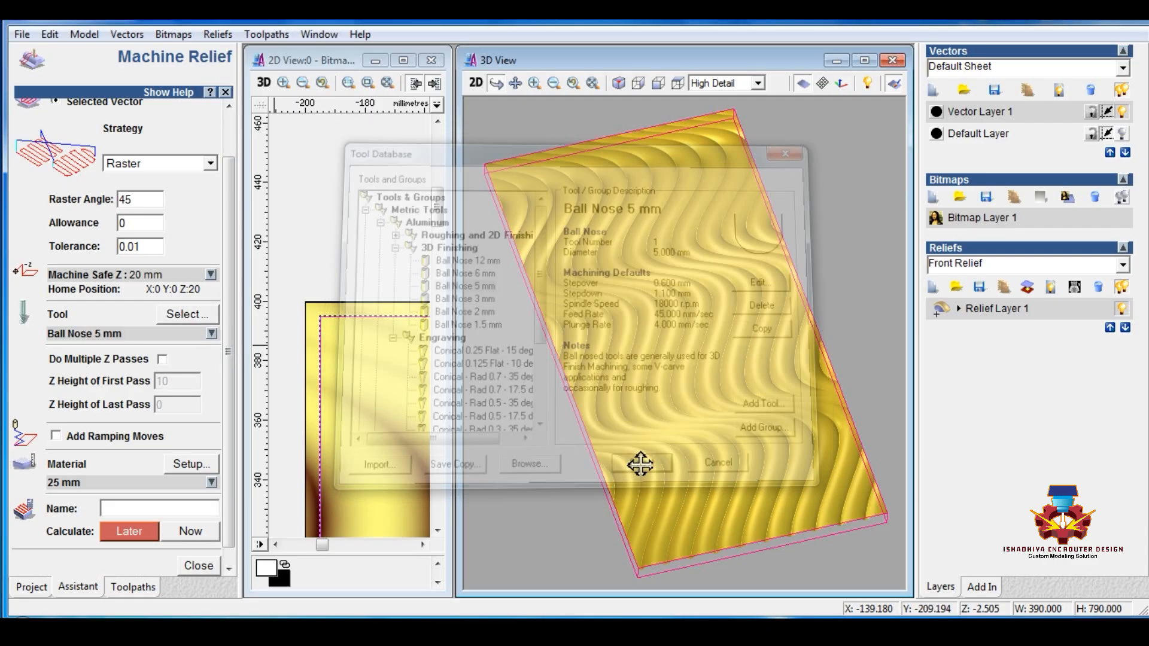
click(211, 334)
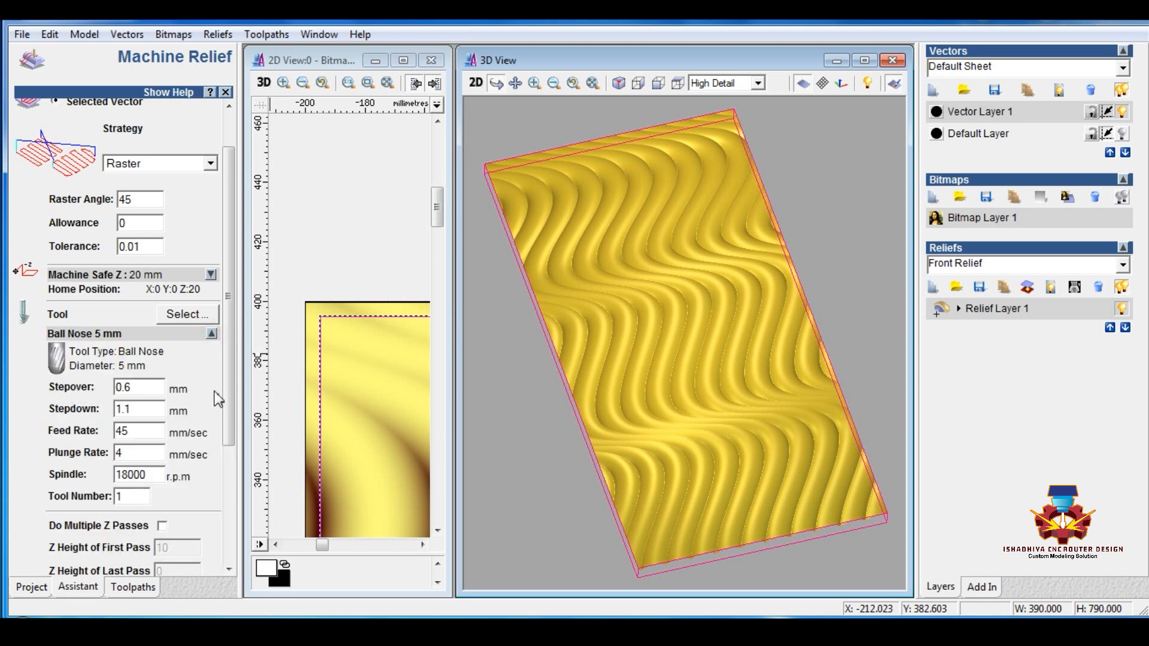
double_click(141, 408)
text(8)
- Accept the 25 mm material setup, name the toolpath 5-bol_dp-8mm, calculate it immediately and close Machine Relief
drag(230, 414, 233, 541)
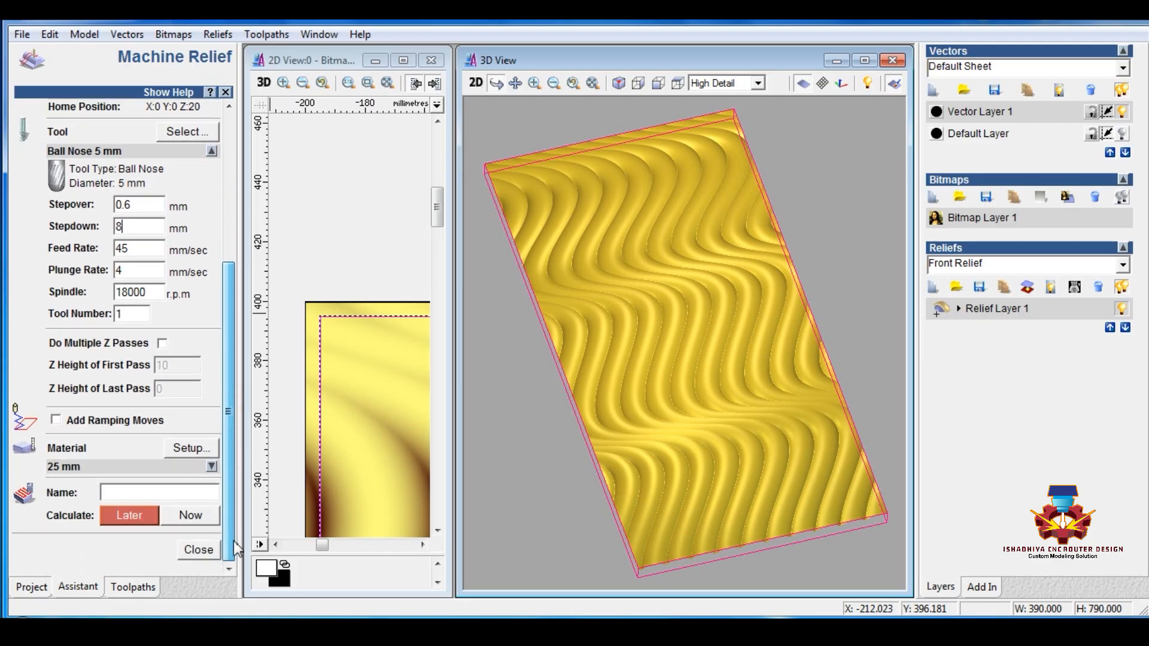
click(191, 449)
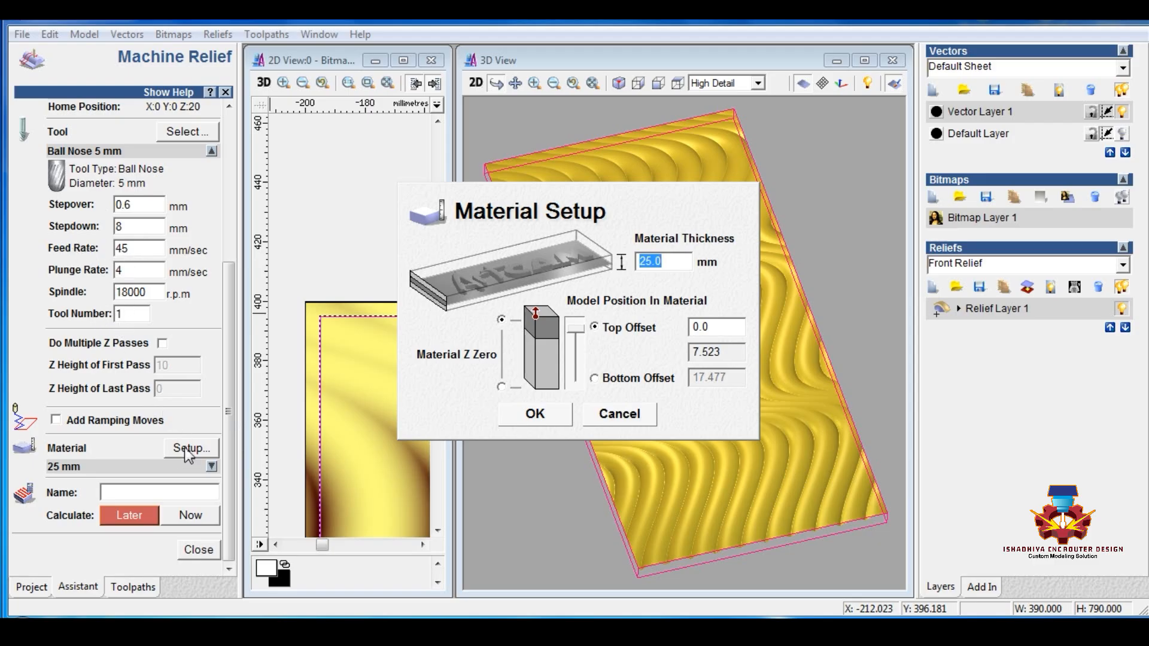
click(535, 414)
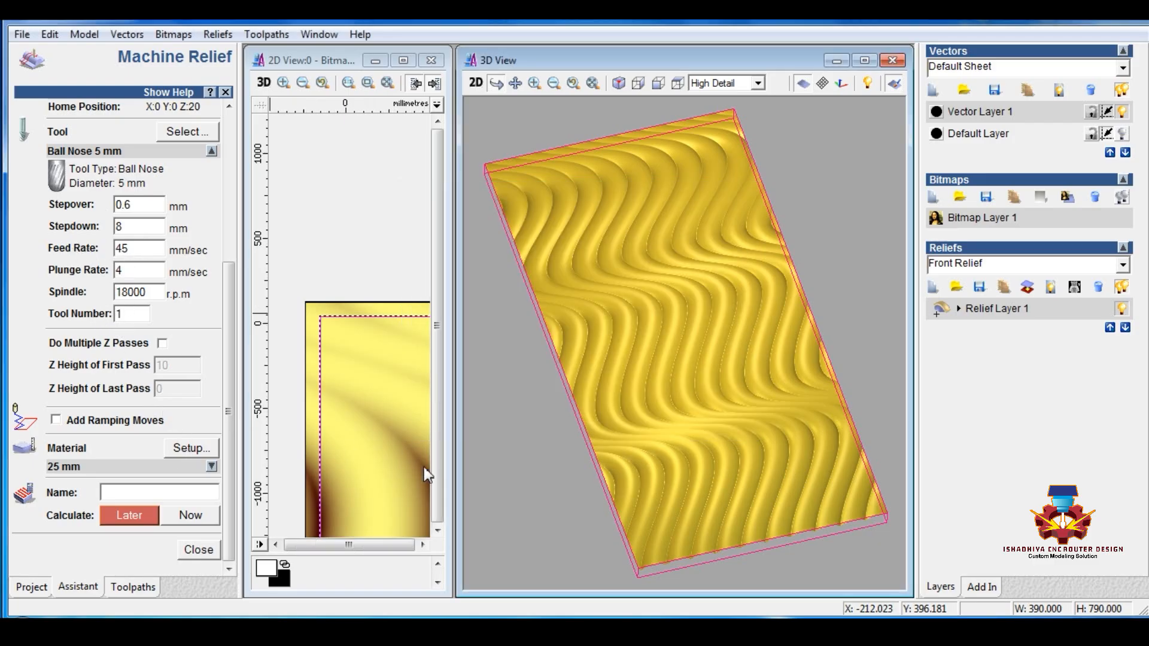
click(156, 495)
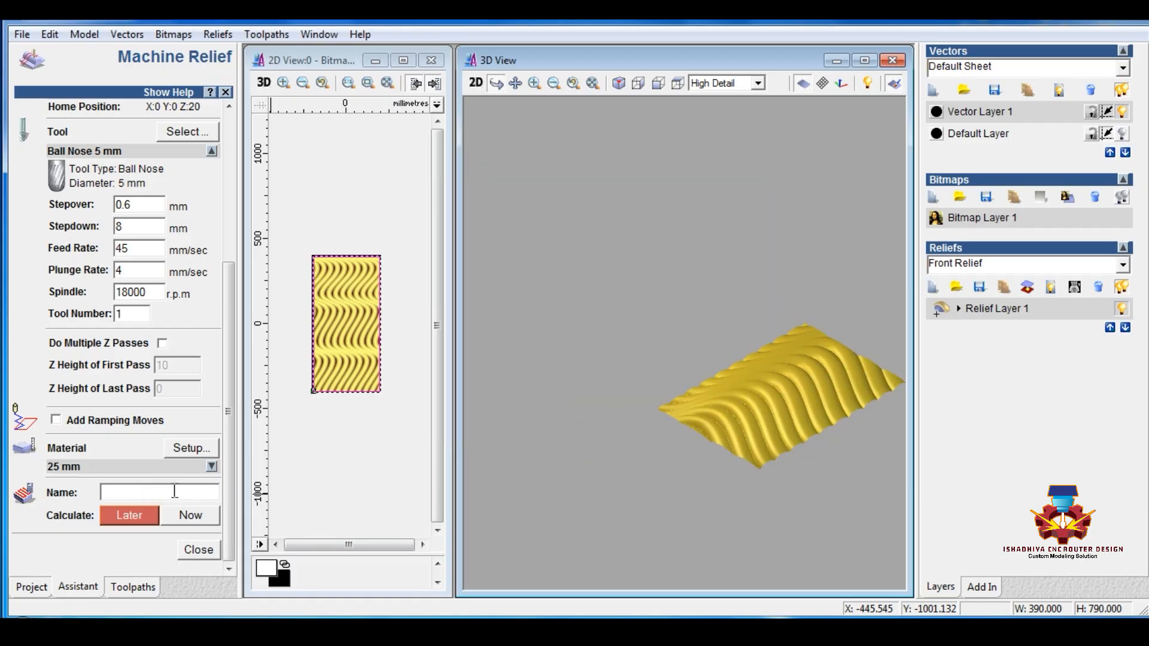
text(5-bol_dp-8mm)
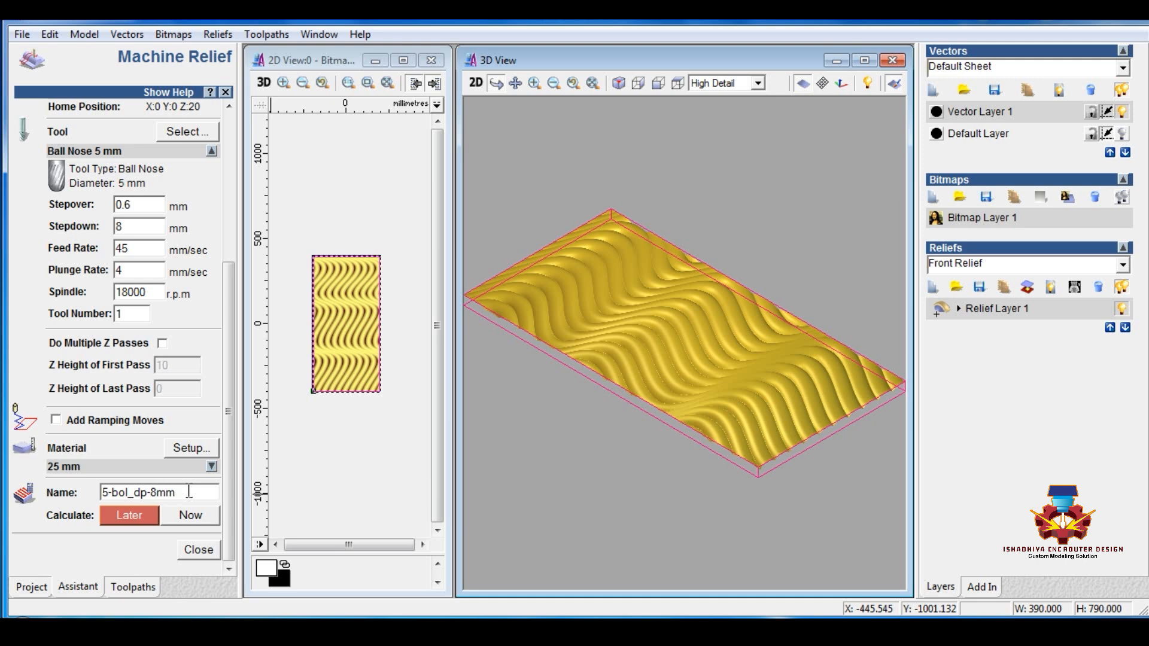
click(200, 518)
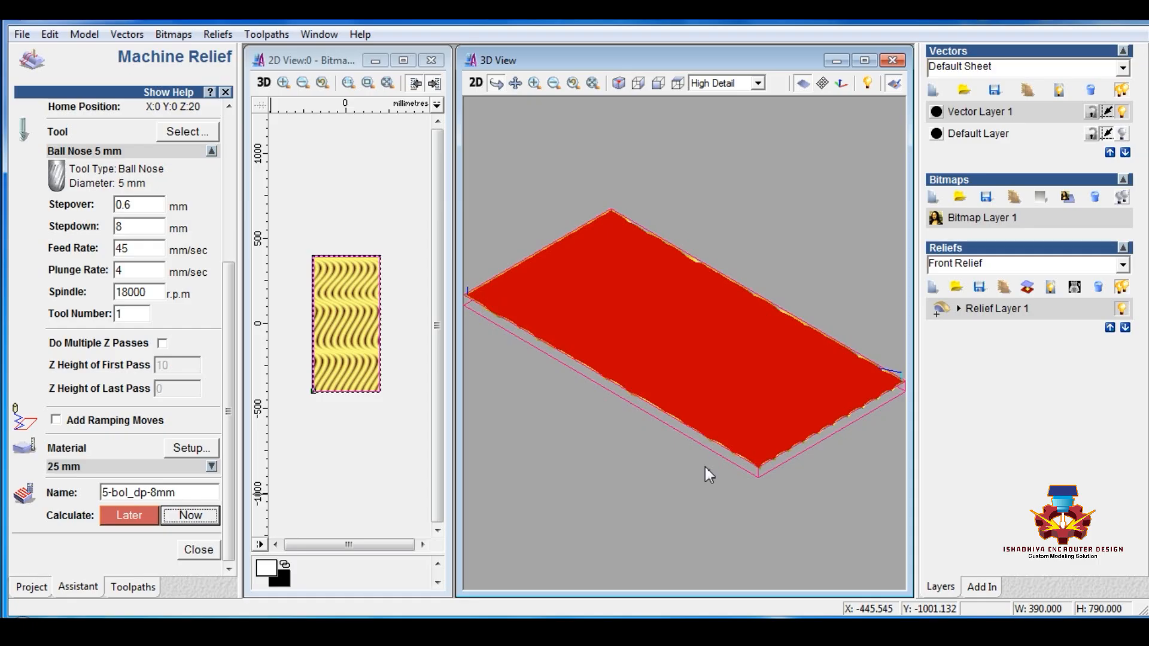
click(199, 550)
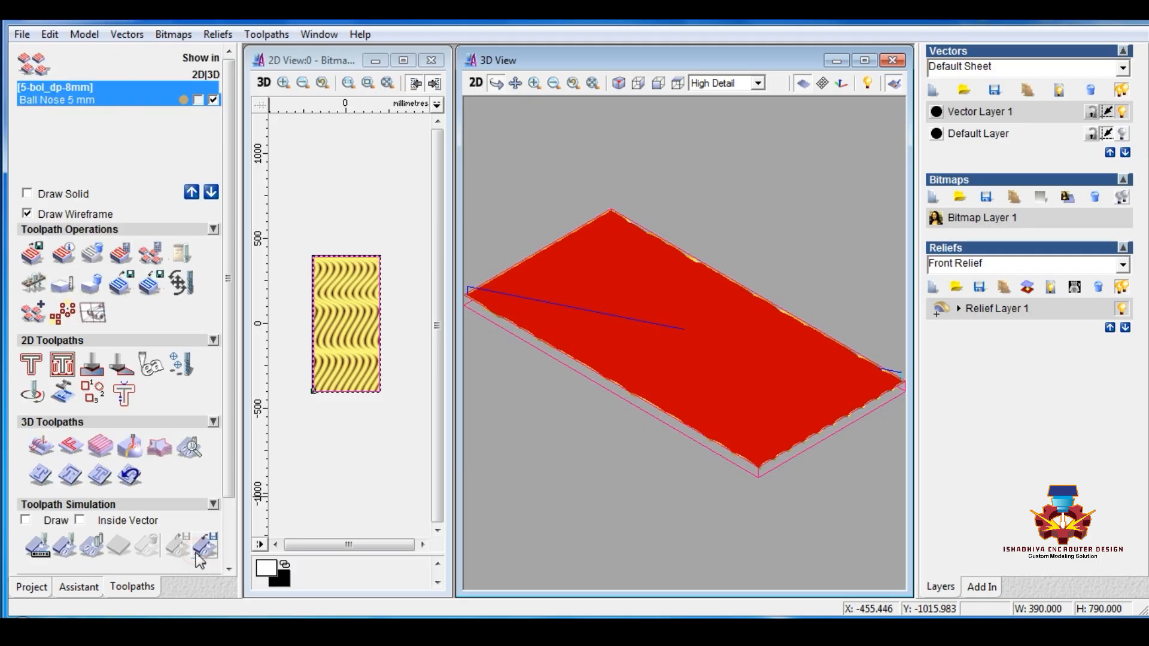
- Simulate the 5-bol_dp-8mm toolpath at Fast resolution and inspect the cut waves up close in the 3D view
click(66, 550)
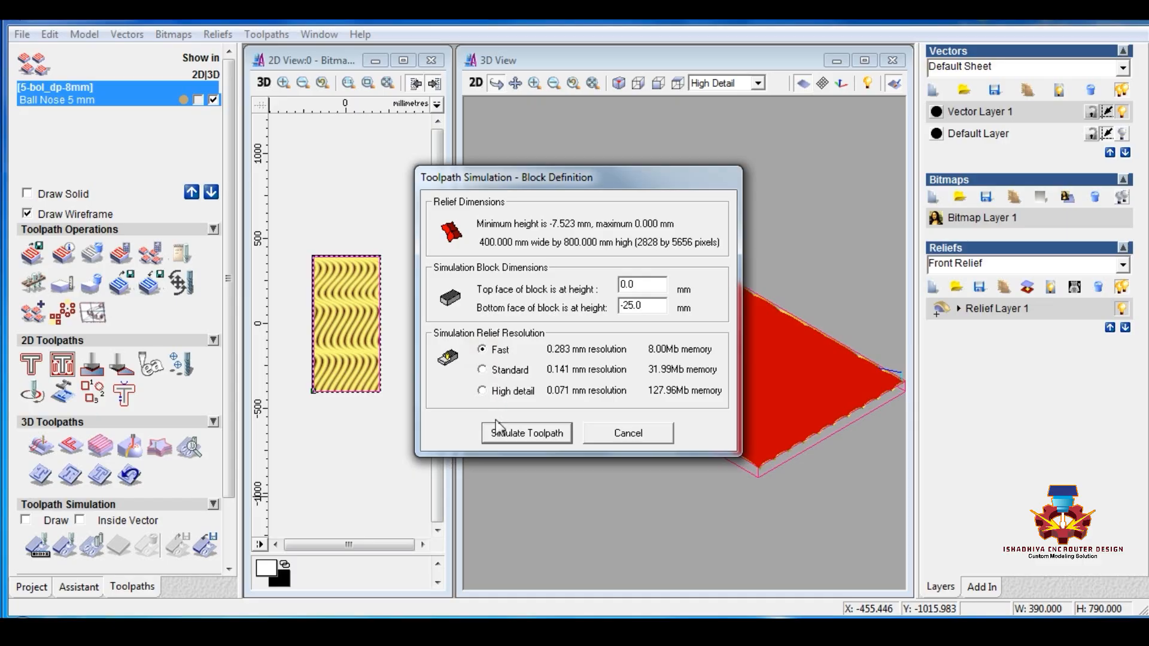
click(516, 431)
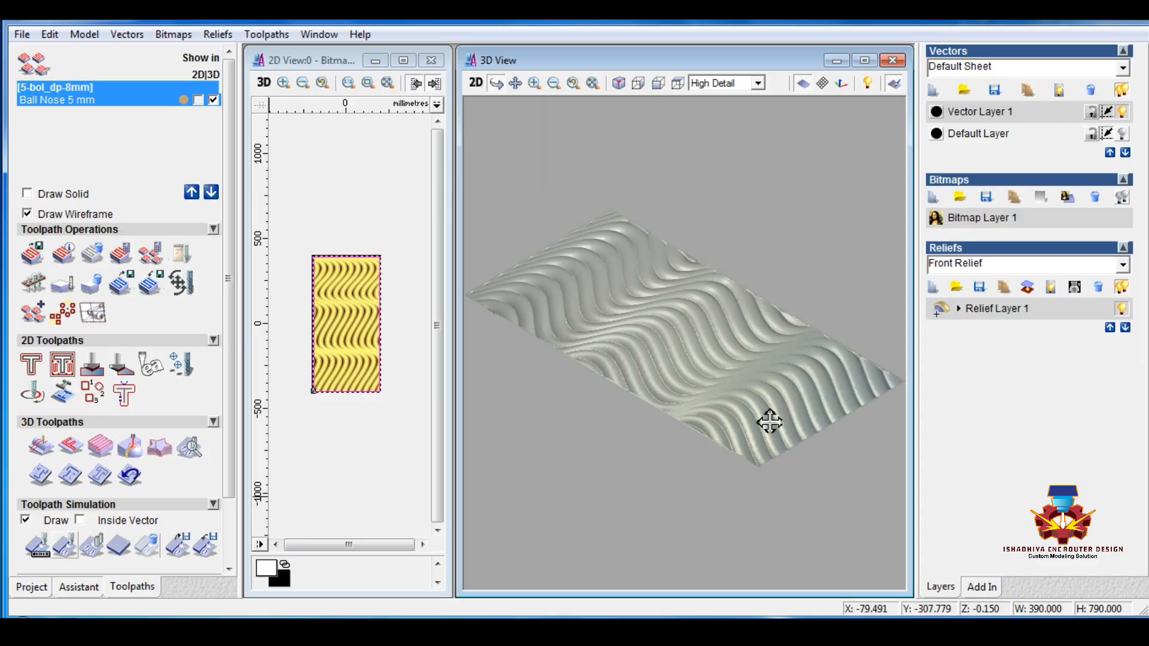
mouse_move(791, 415)
mouse_down()
mouse_move(709, 451)
mouse_move(713, 398)
mouse_up()
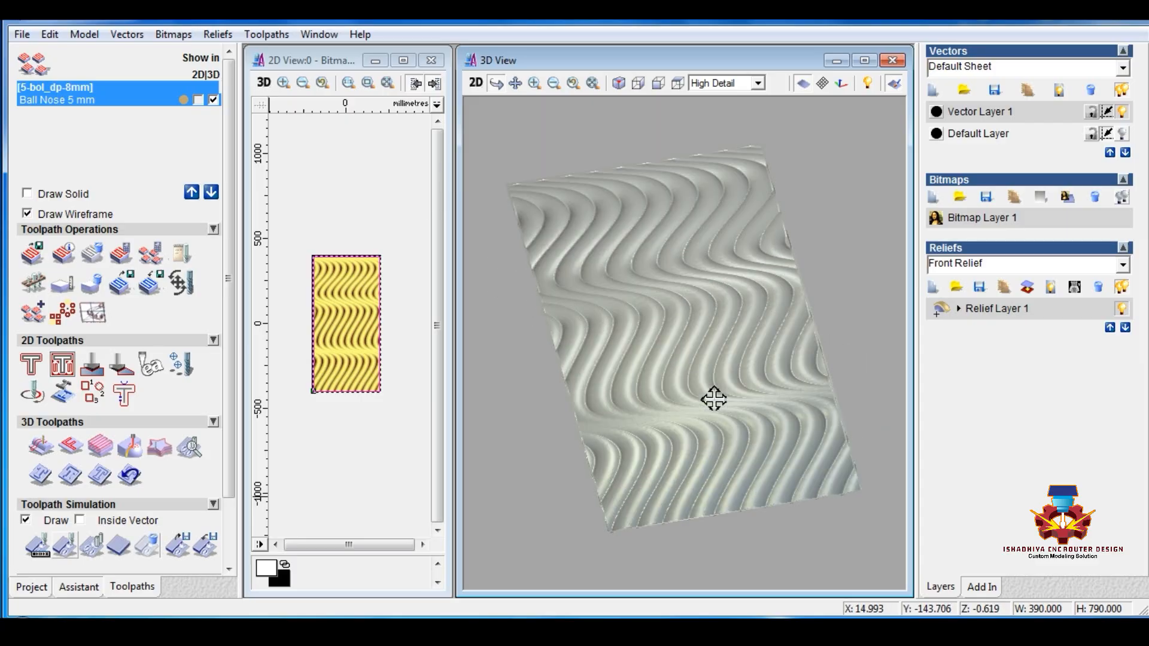
scroll(713, 397, up, 5)
mouse_move(712, 355)
mouse_down()
mouse_move(726, 442)
mouse_move(713, 359)
mouse_move(744, 452)
mouse_up()
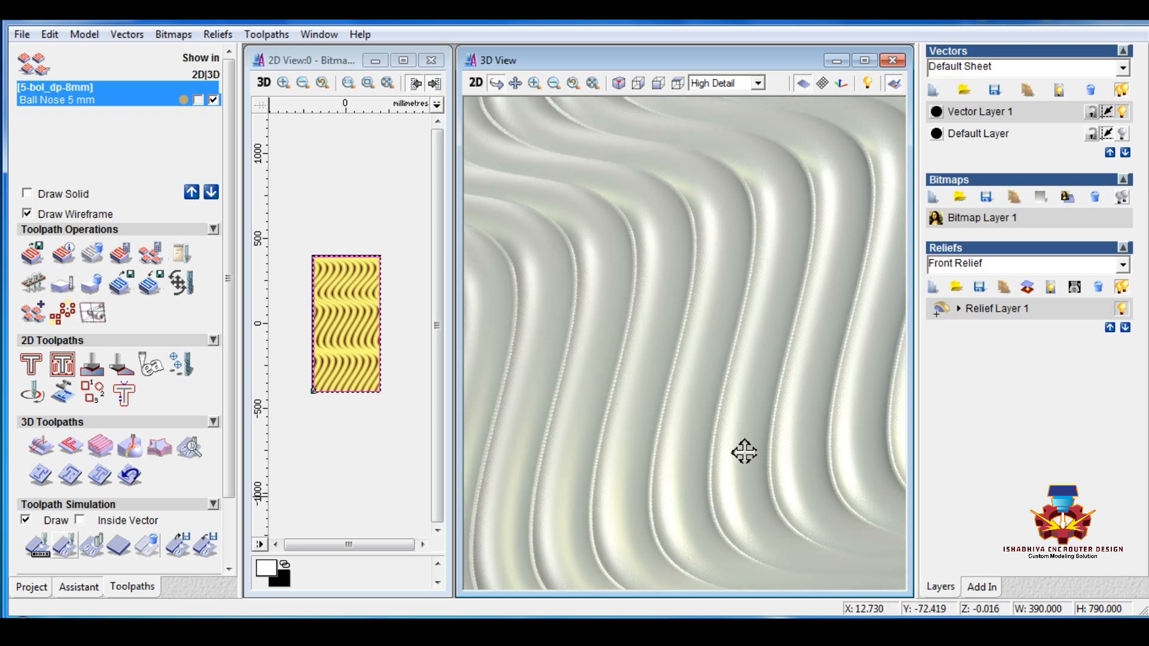
scroll(729, 392, down, 5)
drag(729, 392, 688, 336)
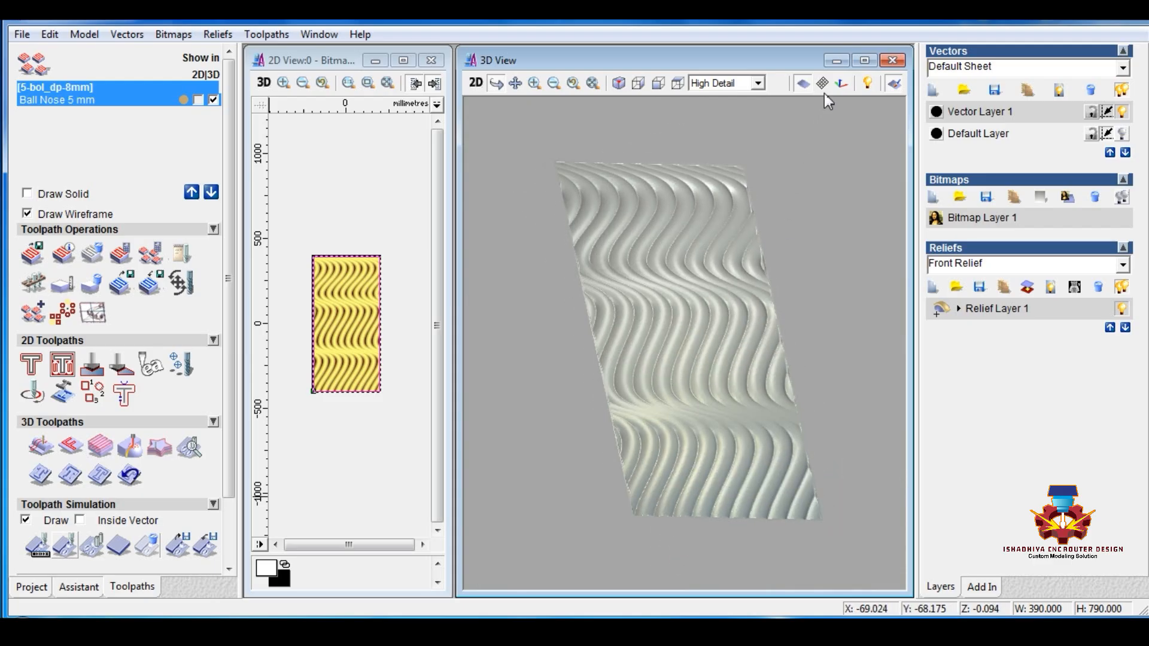
- Maximise the 3D view and examine the simulated wave surface from different angles and distances
click(864, 61)
drag(608, 318, 551, 365)
scroll(634, 375, up, 3)
scroll(606, 317, down, 3)
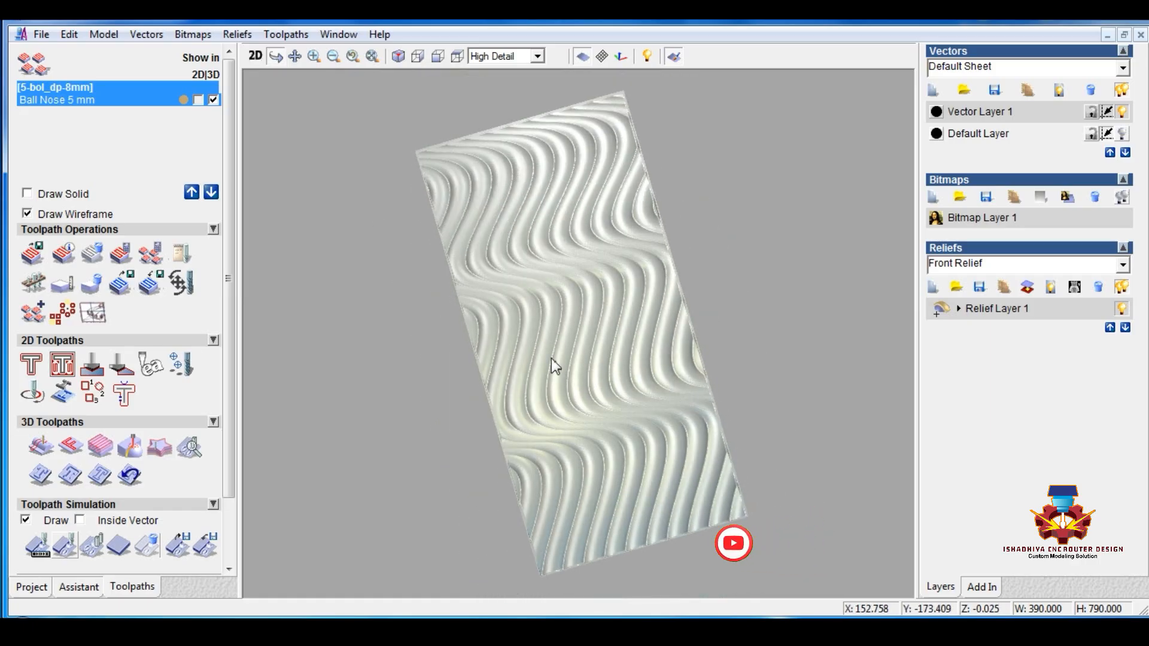
scroll(603, 413, up, 3)
drag(603, 412, 559, 342)
scroll(596, 361, down, 3)
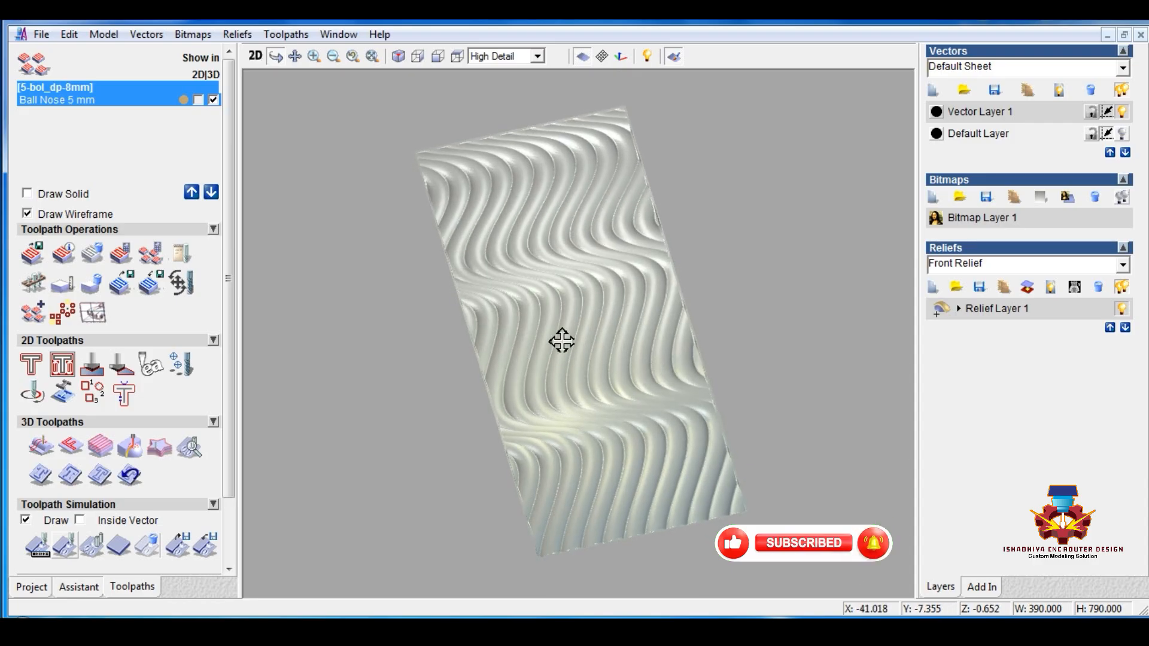